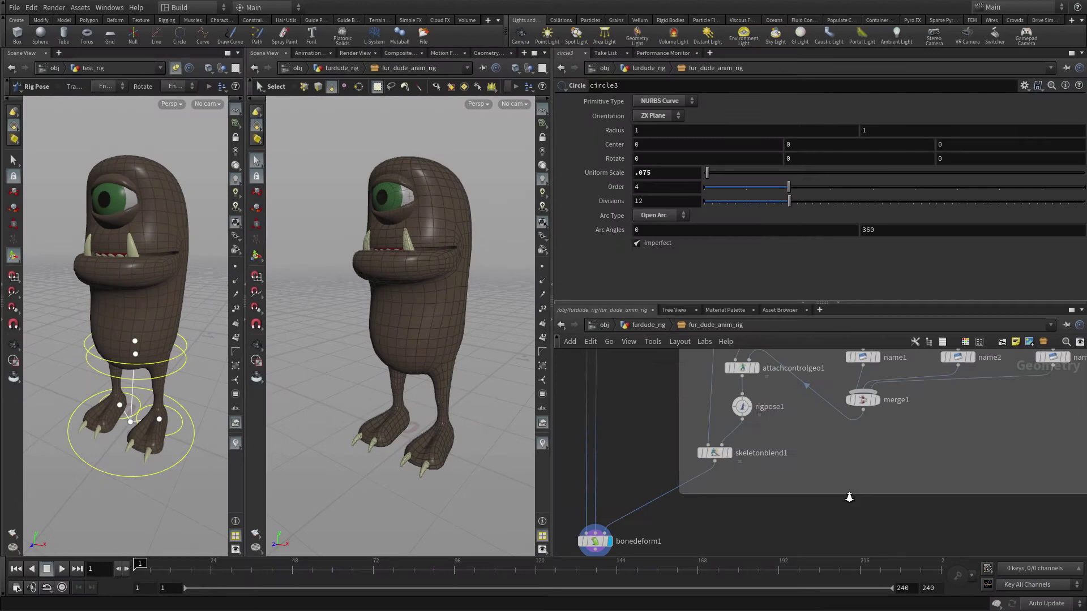
Rename the skeletonblend1 node to skeletonblend_controls.
right_drag(849, 497, 859, 491)
middle_drag(805, 505, 898, 466)
click(833, 387)
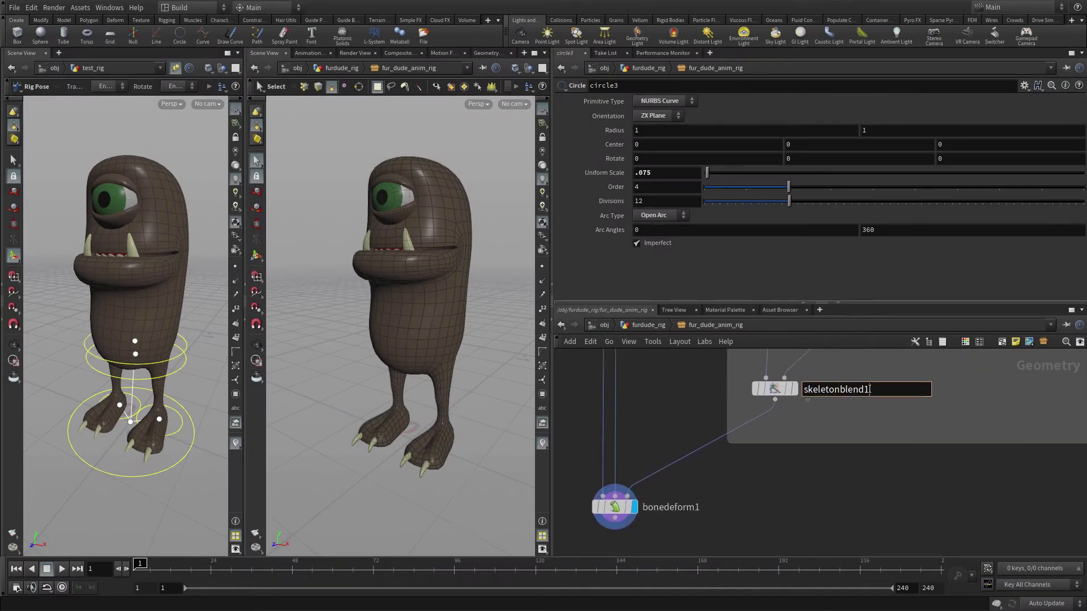
key(BackSpace)
text(_controls)
key(Return)
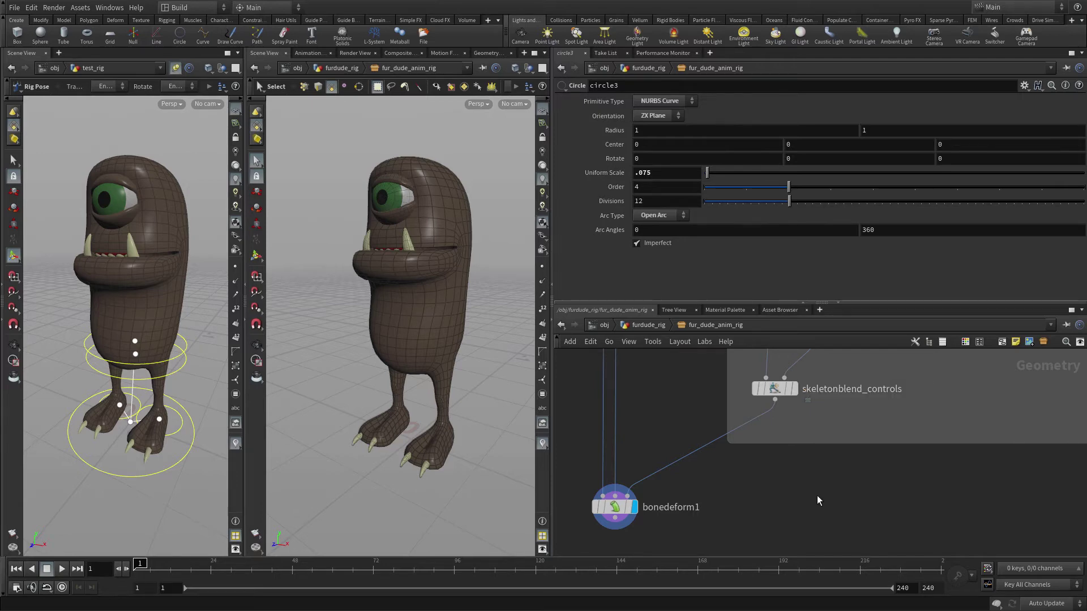
Move the bonedeform1 node farther down the network to make room below skeletonblend_controls.
middle_drag(816, 497, 793, 461)
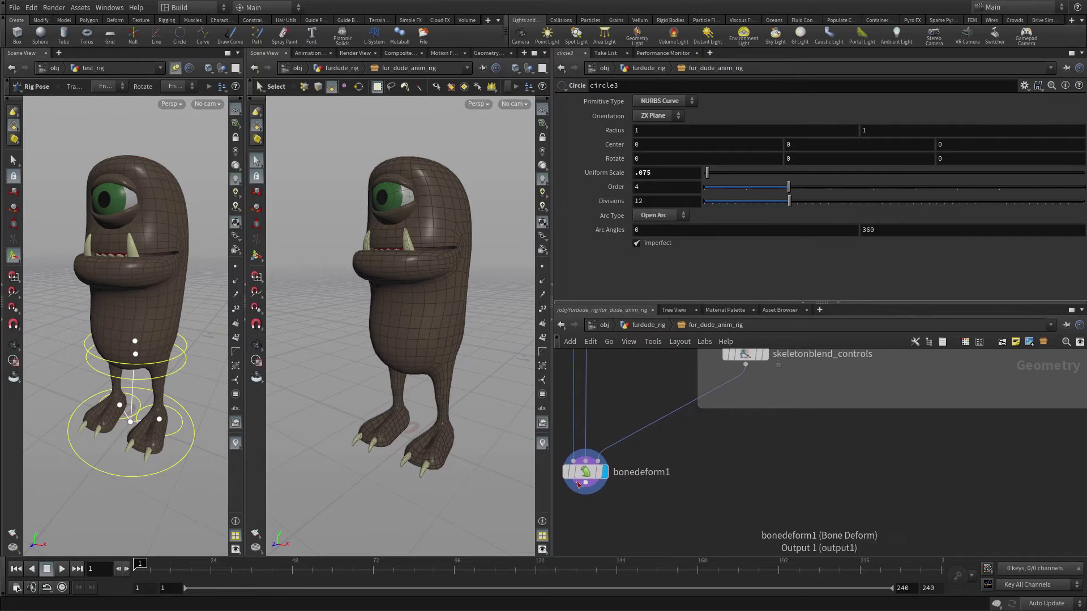
drag(589, 474, 588, 545)
right_drag(845, 475, 784, 476)
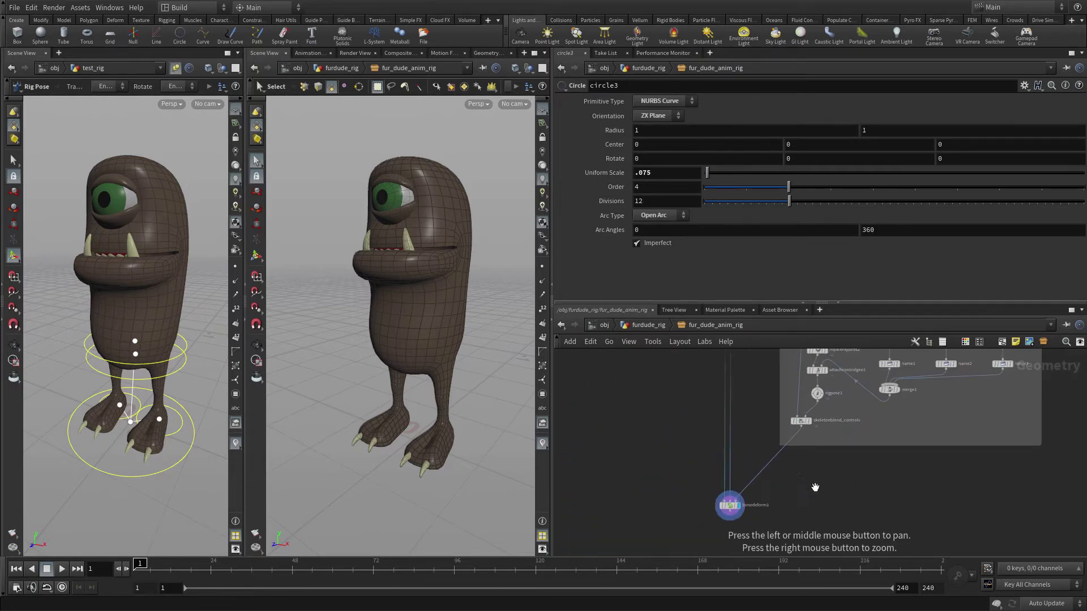
middle_drag(816, 488, 785, 425)
drag(699, 448, 700, 543)
middle_drag(787, 438, 776, 564)
scroll(781, 480, up, 5)
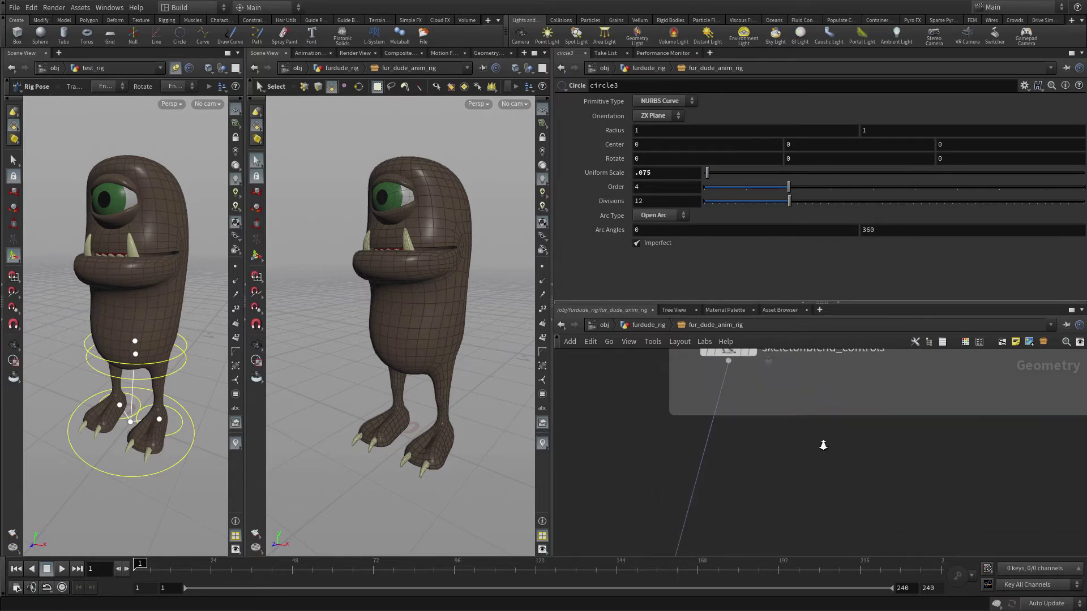
click(732, 367)
text(delete)
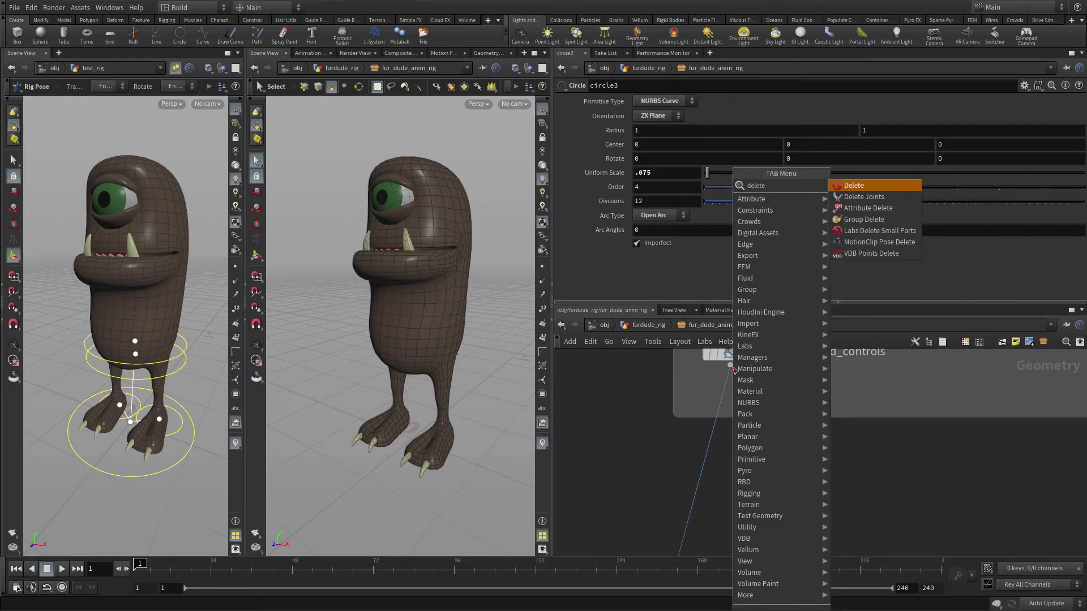
key(Return)
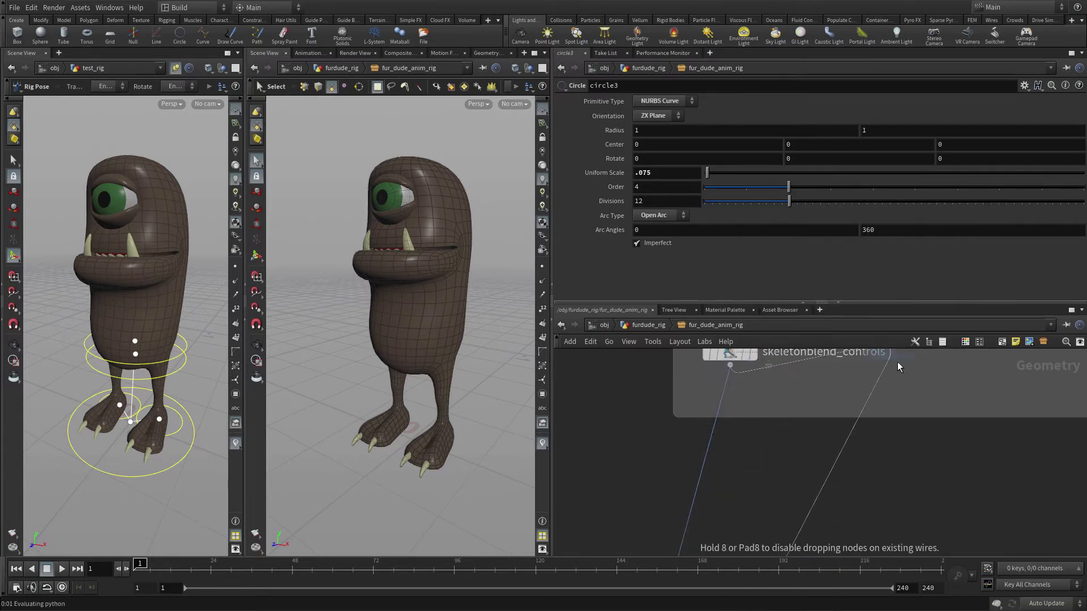
click(848, 487)
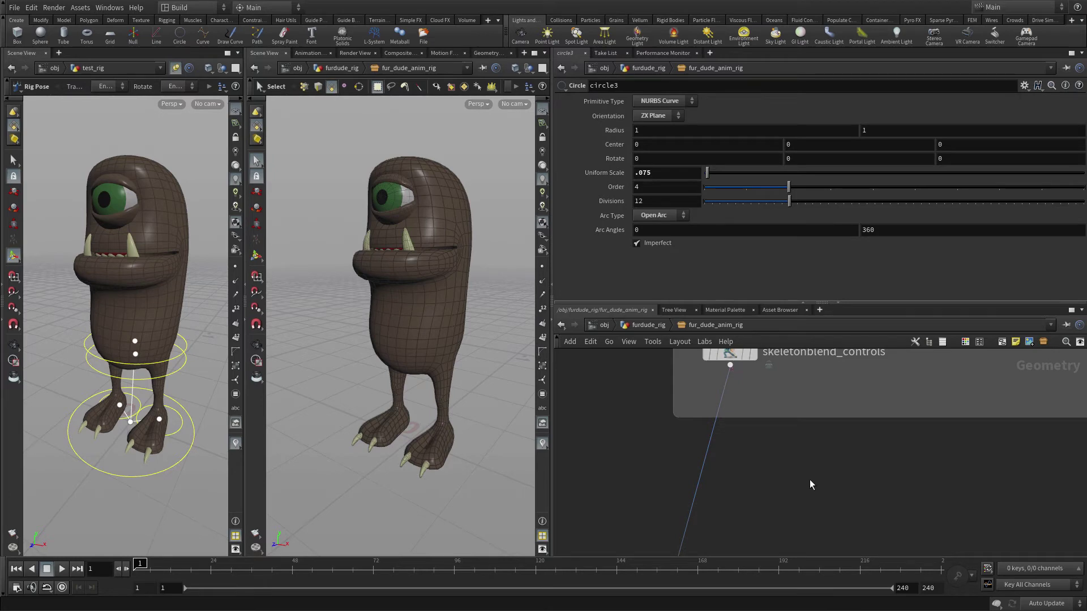
Add a Delete Joints node below skeletonblend_controls, feed it from that node's output and display it.
key(Tab)
text(dele)
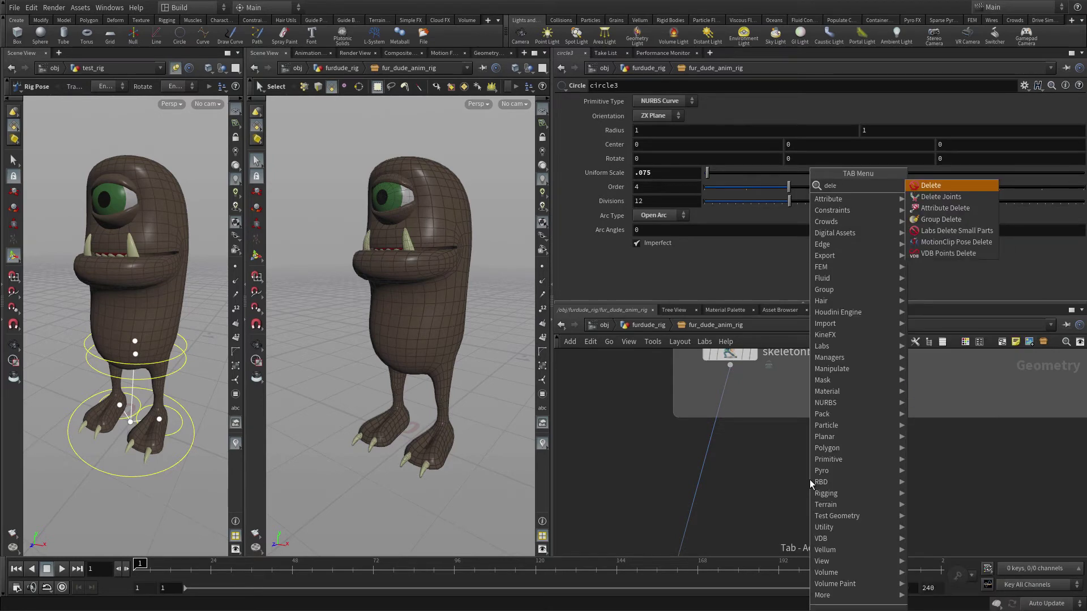
key(Down)
key(Return)
click(791, 452)
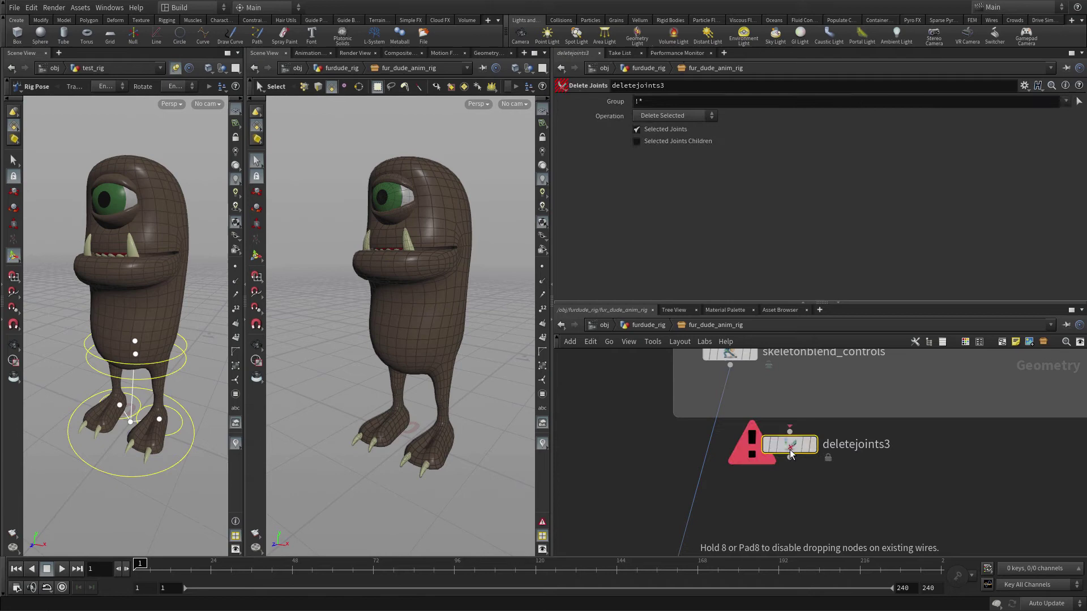
click(730, 366)
click(791, 443)
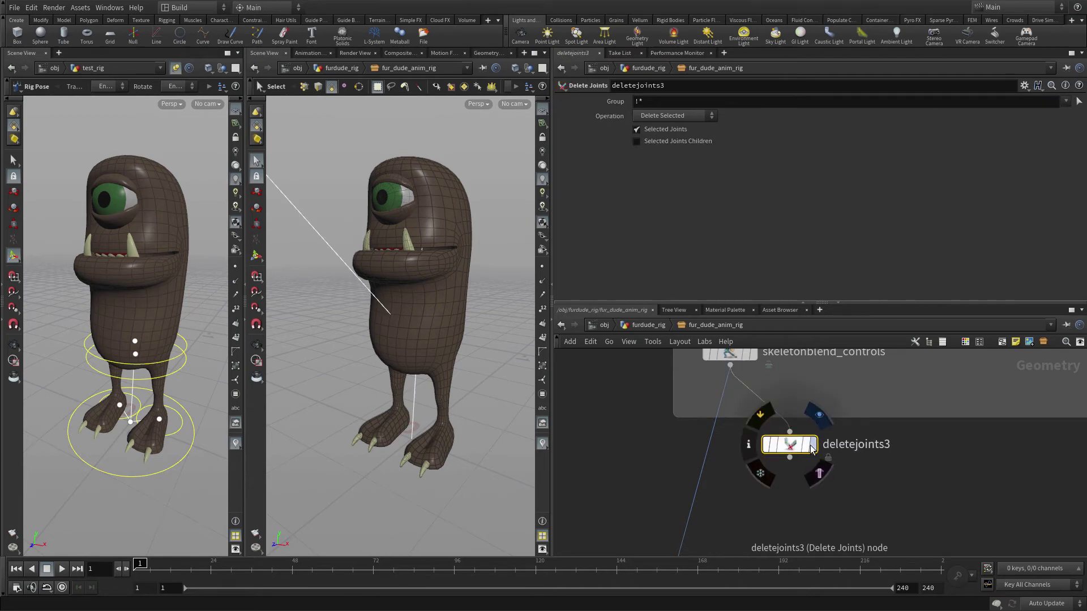
click(813, 446)
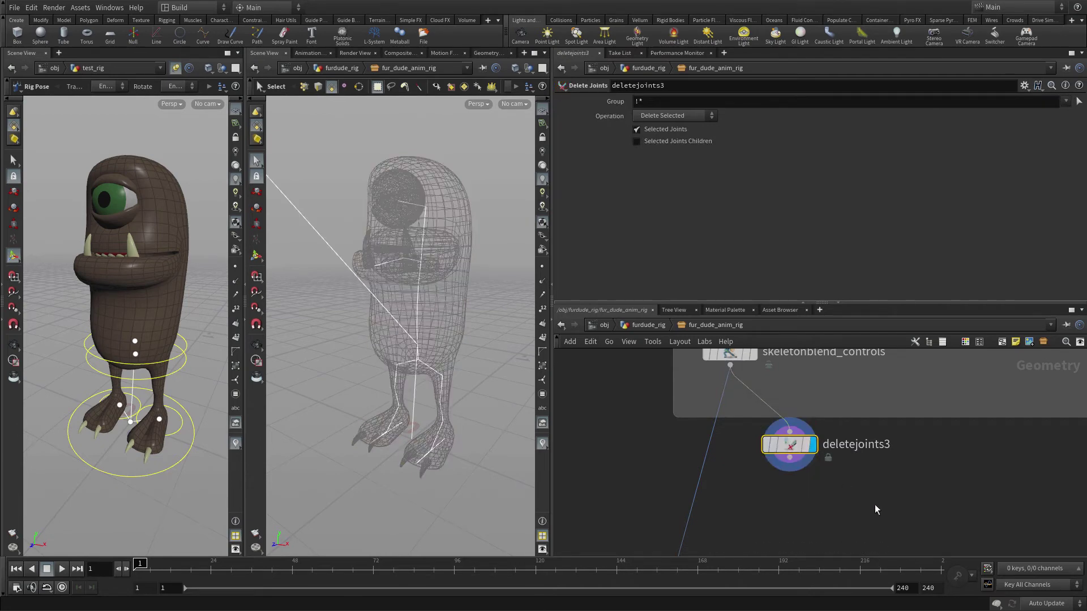
Set the Delete Joints group to both legs' hip, knee and ankle joints, with the operation Delete Non-Selected.
click(1077, 102)
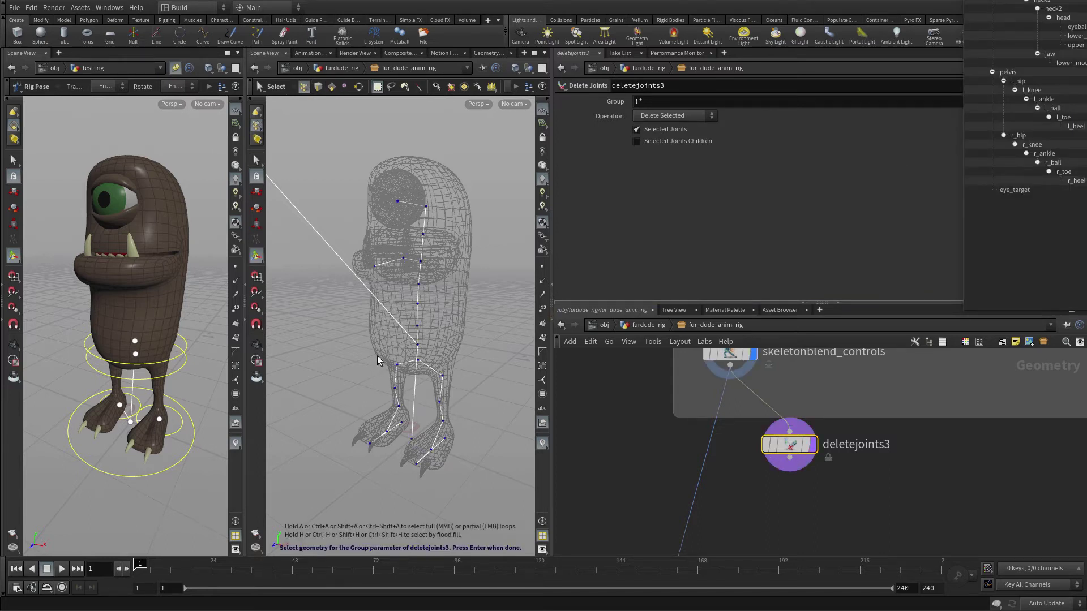
drag(378, 356, 410, 417)
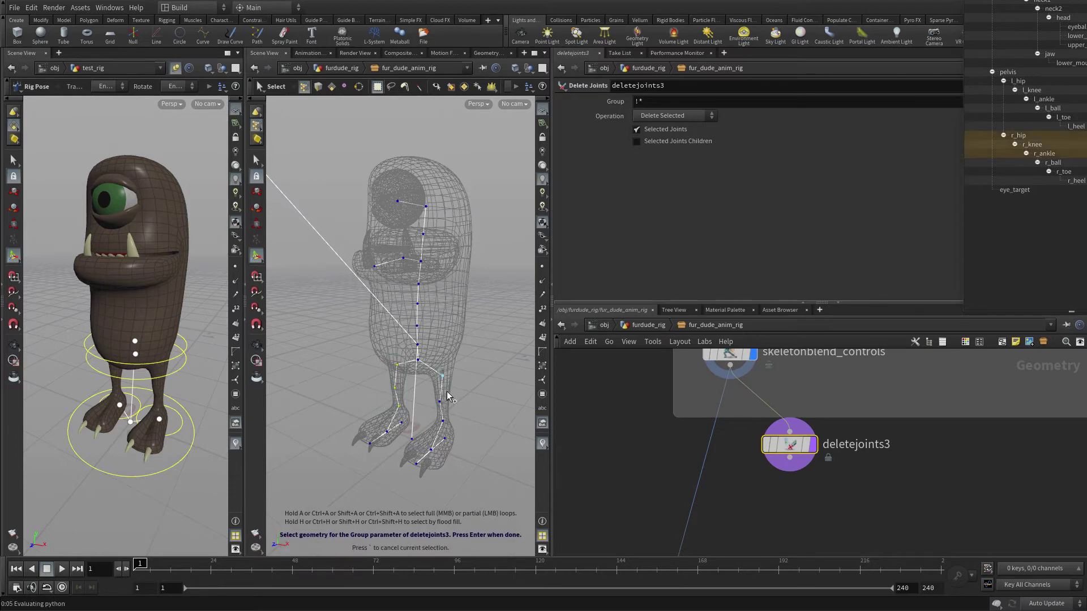
shift+drag(438, 367, 455, 428)
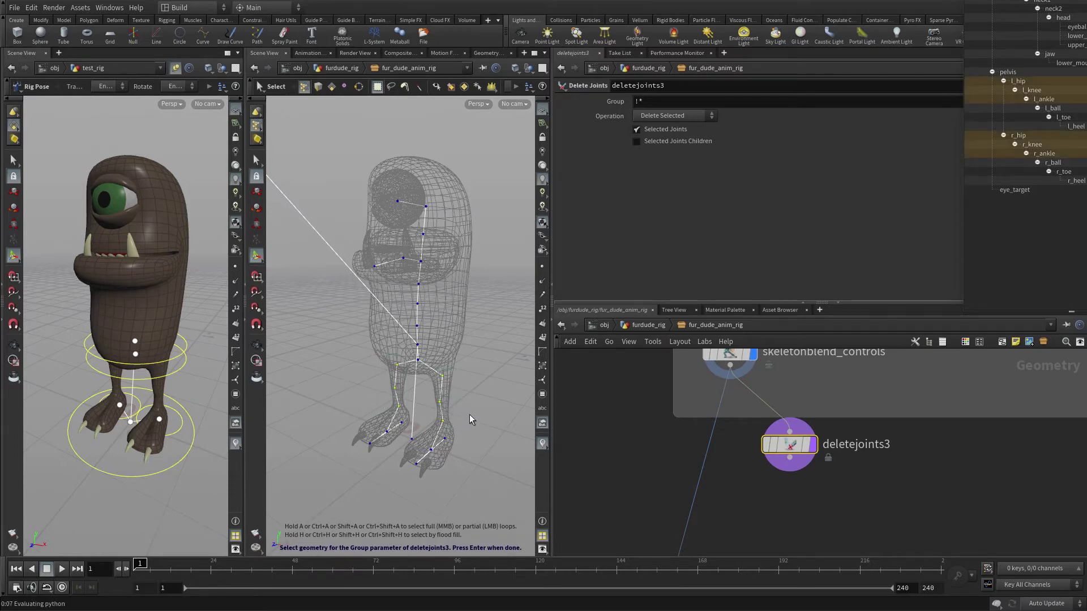
key(Return)
click(664, 116)
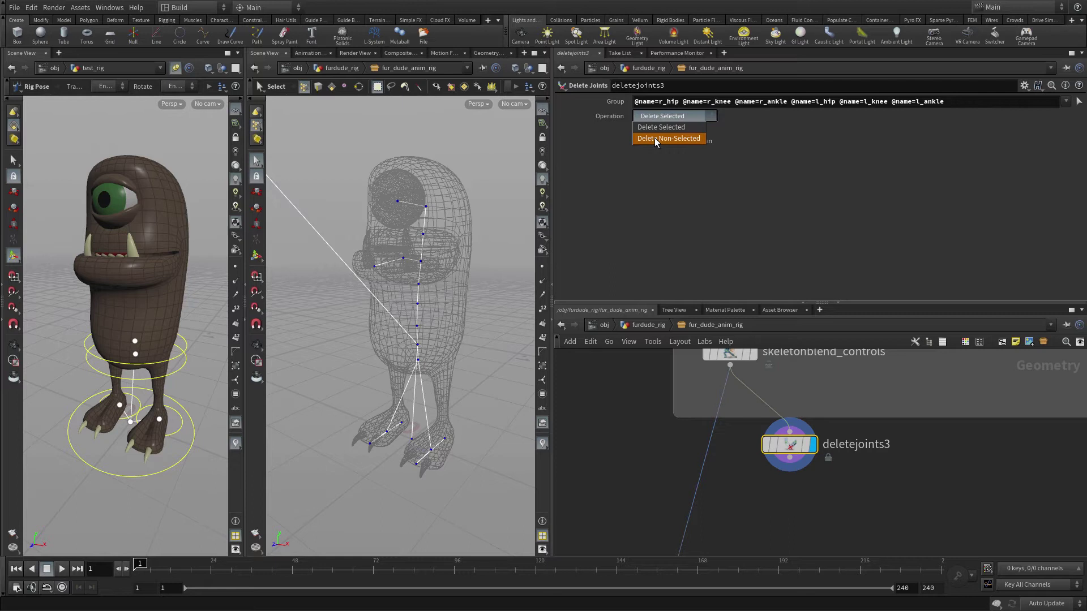
click(654, 138)
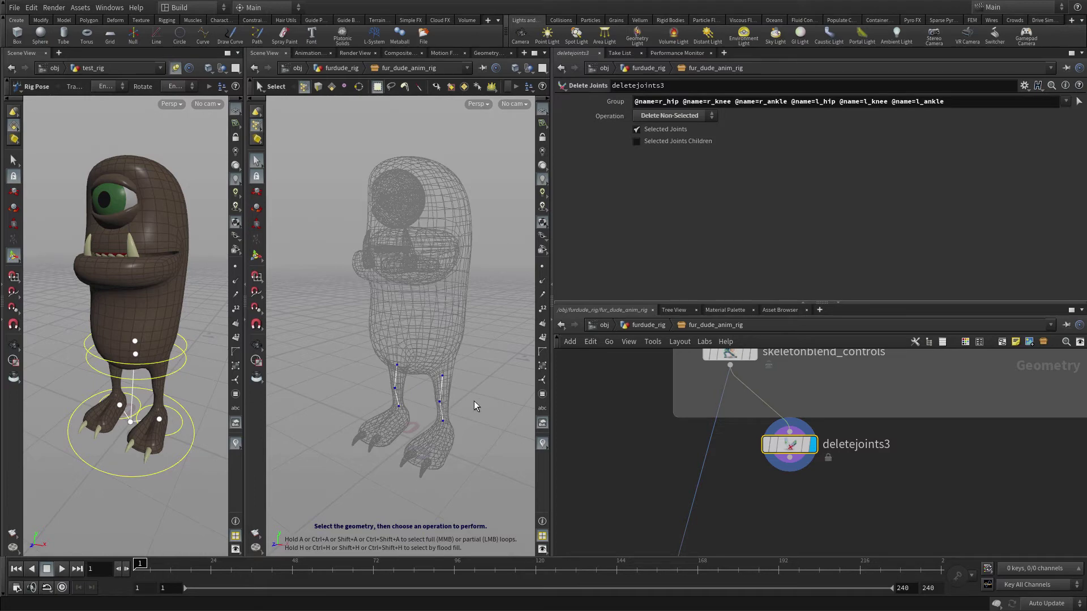
Add a Reparent Joints node fed by deletejoints3 and display it.
key(Tab)
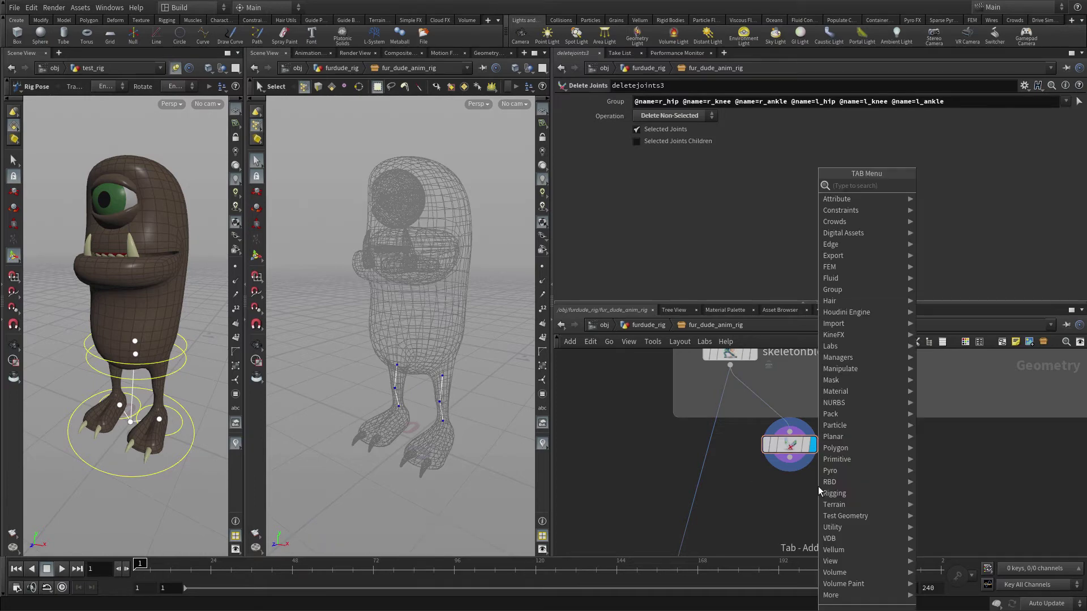
text(repa)
key(Down)
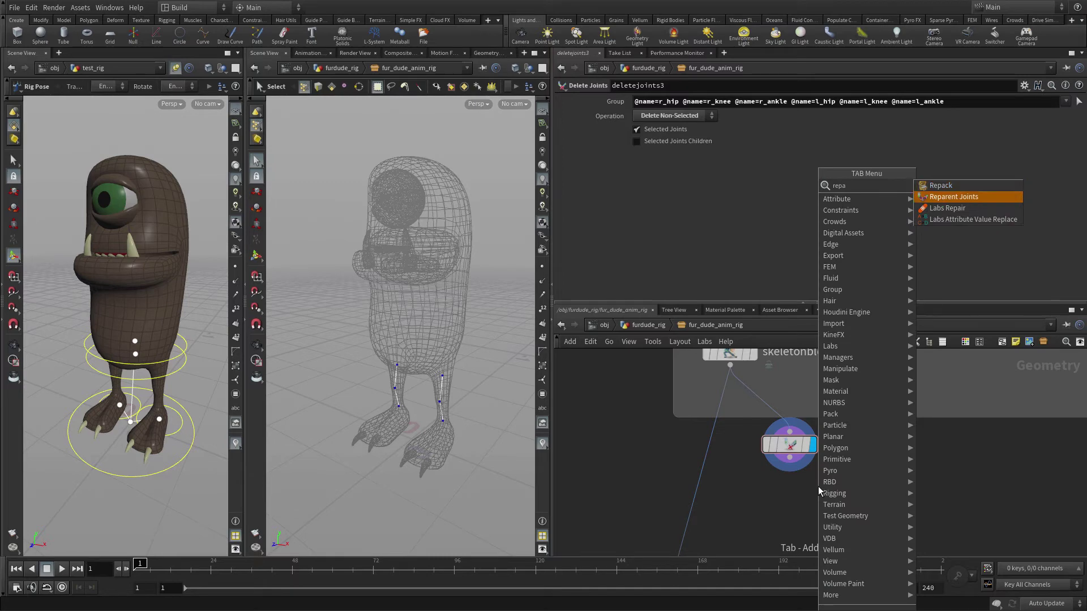
key(Return)
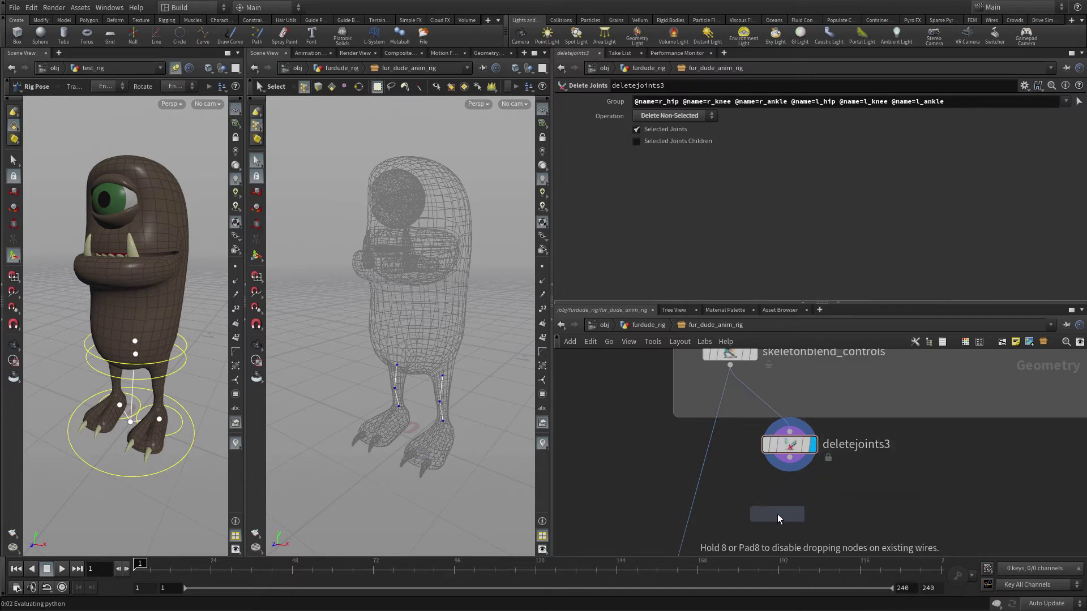
click(789, 514)
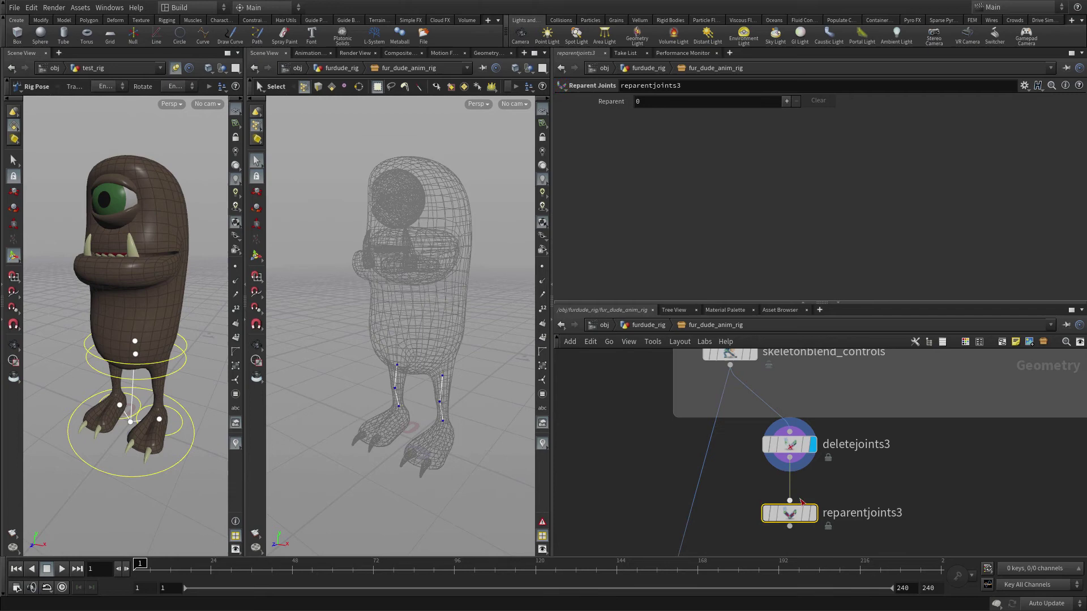
click(813, 513)
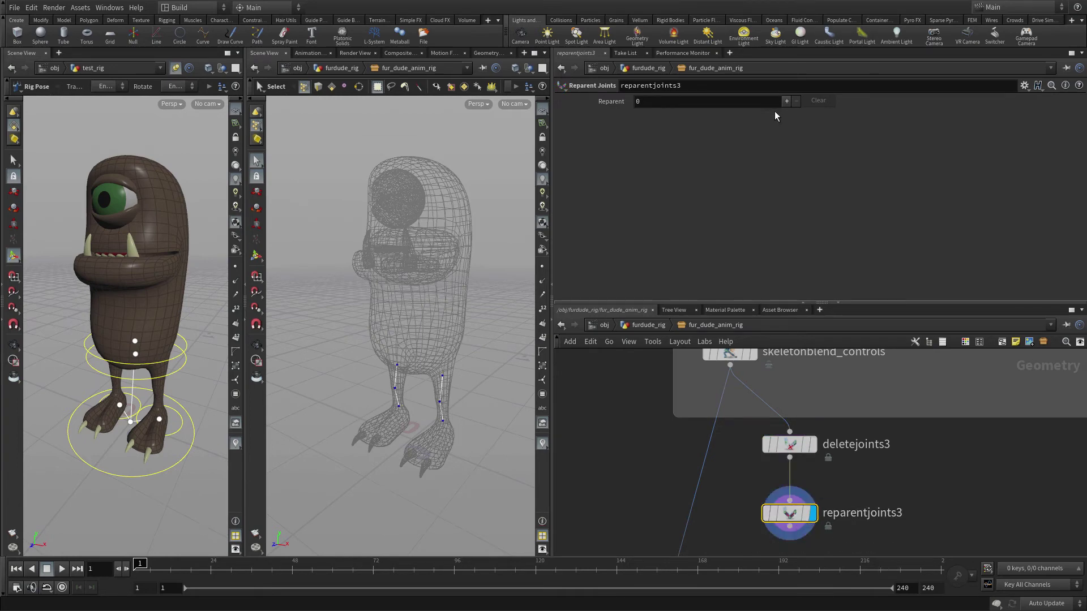
Add one reparent entry using all the remaining leg joints as Joint1 and leave its parent empty.
click(786, 101)
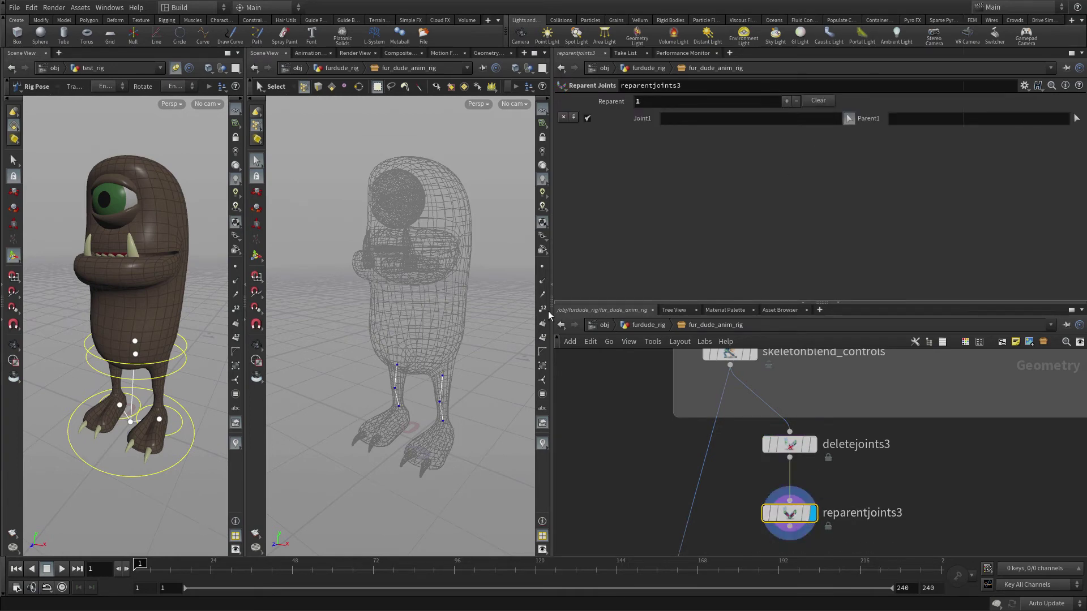
click(848, 119)
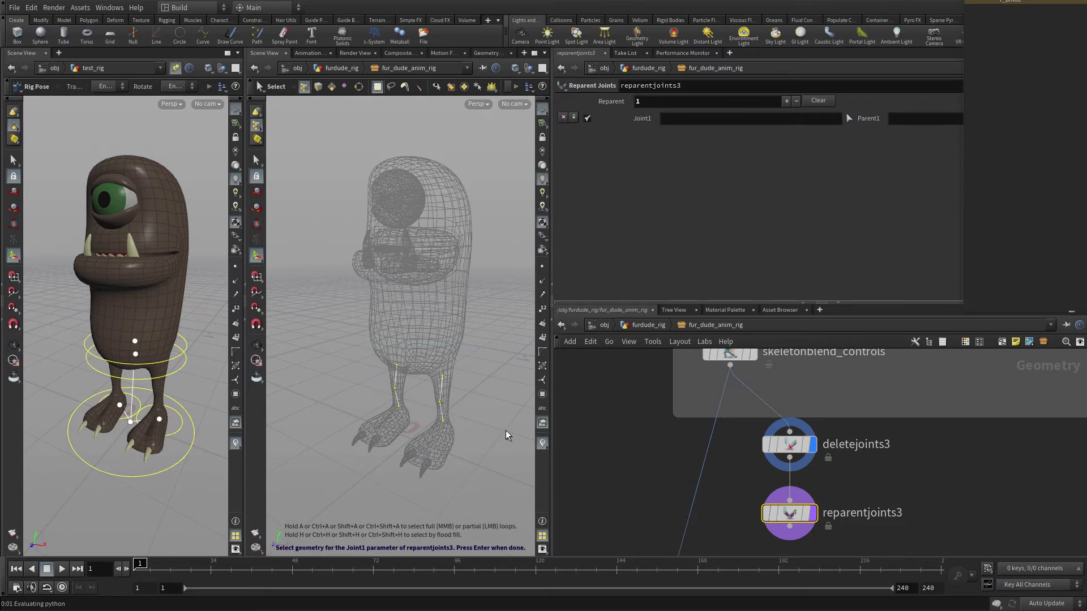
key(Return)
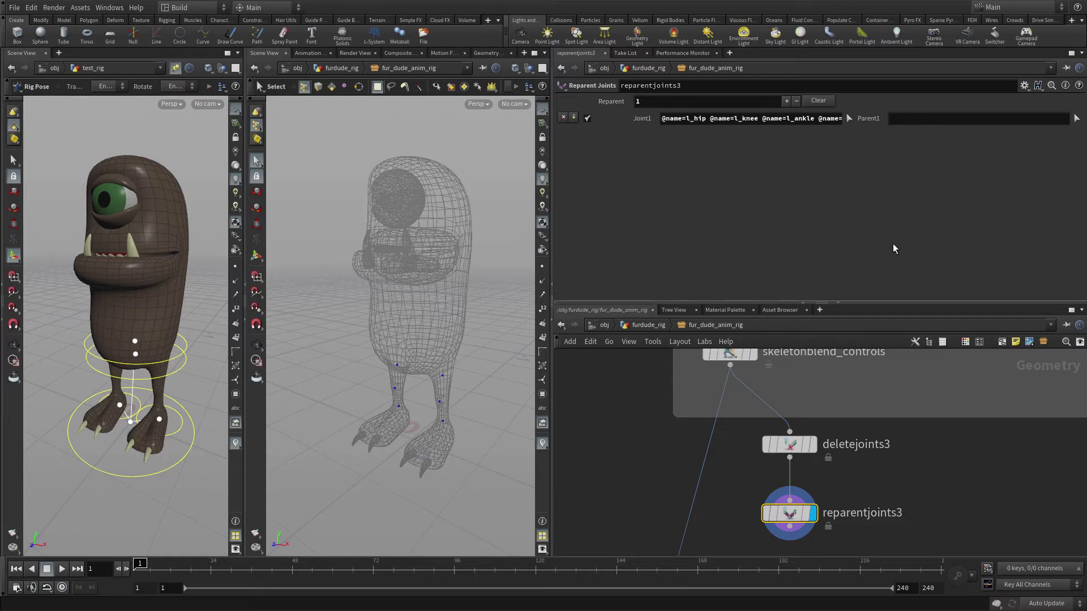
Add an IK Chains node below reparentjoints3.
alt+right_drag(909, 461, 918, 486)
alt+middle_drag(919, 486, 917, 335)
alt+middle_drag(830, 493, 868, 516)
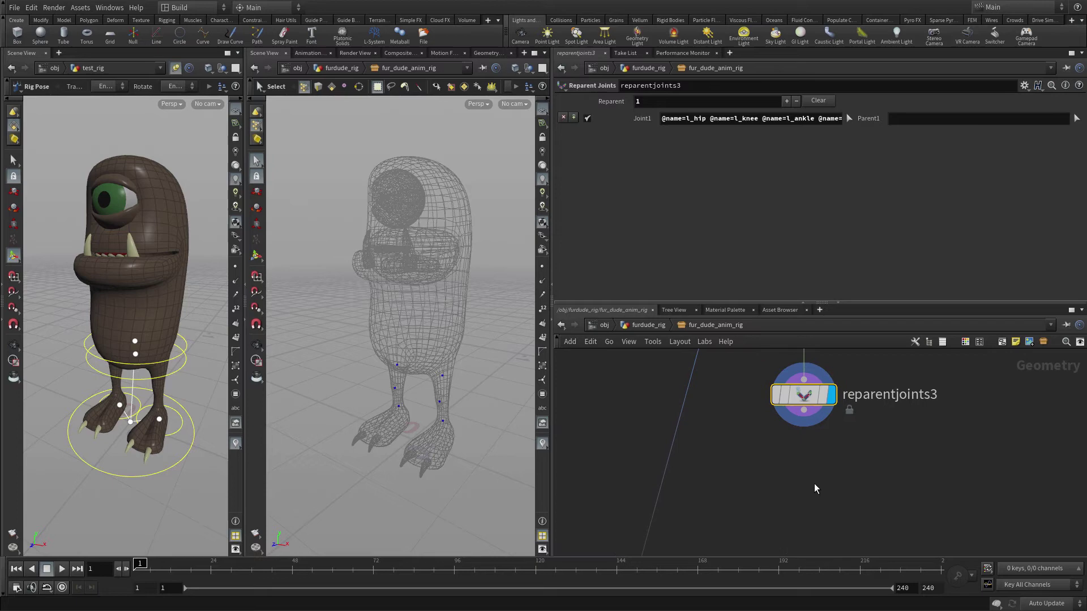
key(Tab)
text(i)
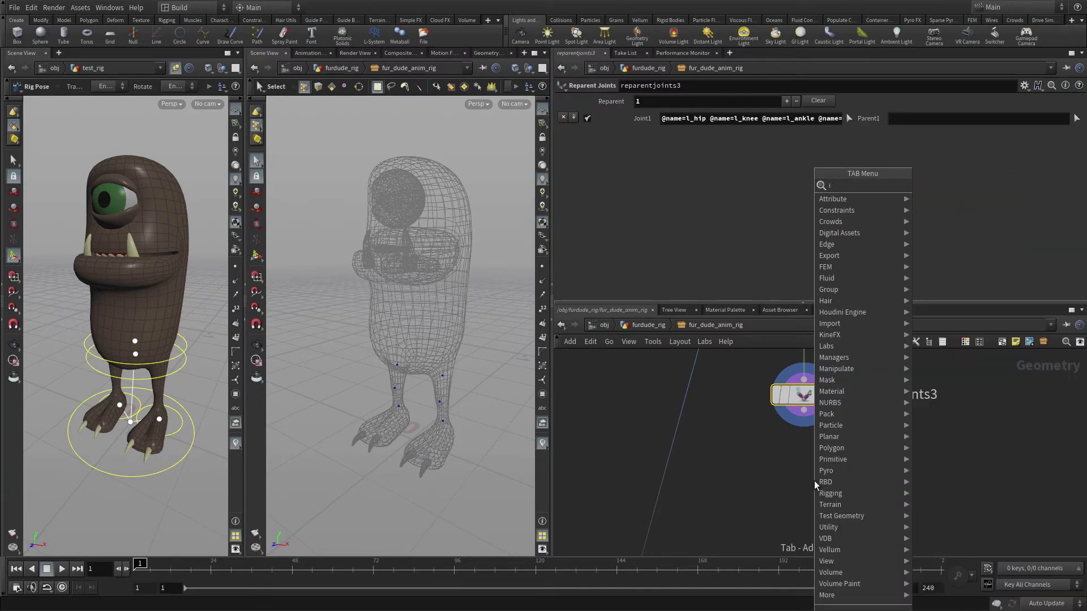
text(kch)
key(Return)
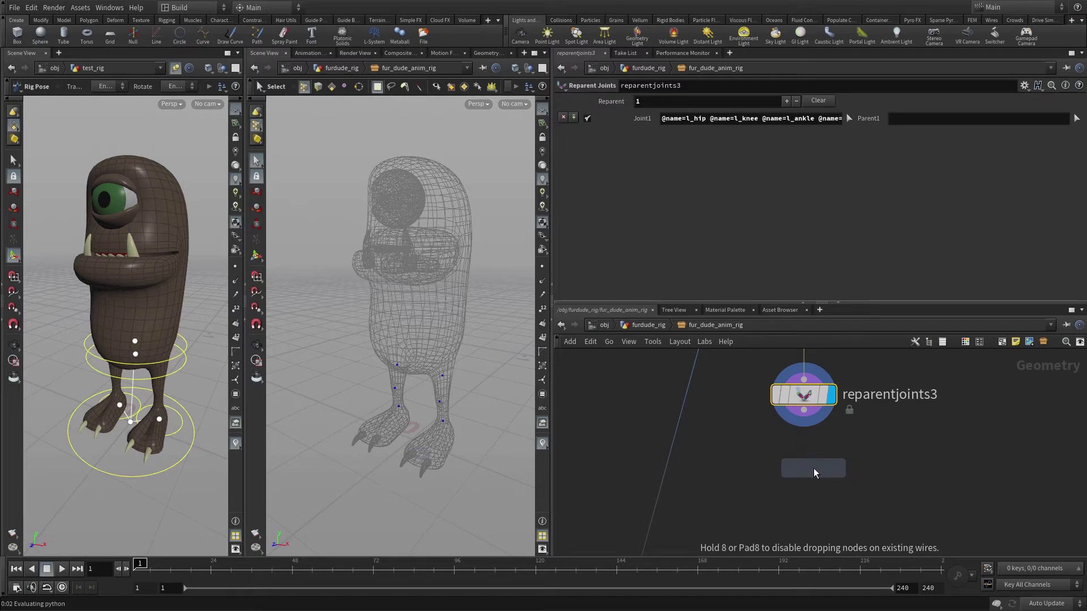
click(813, 468)
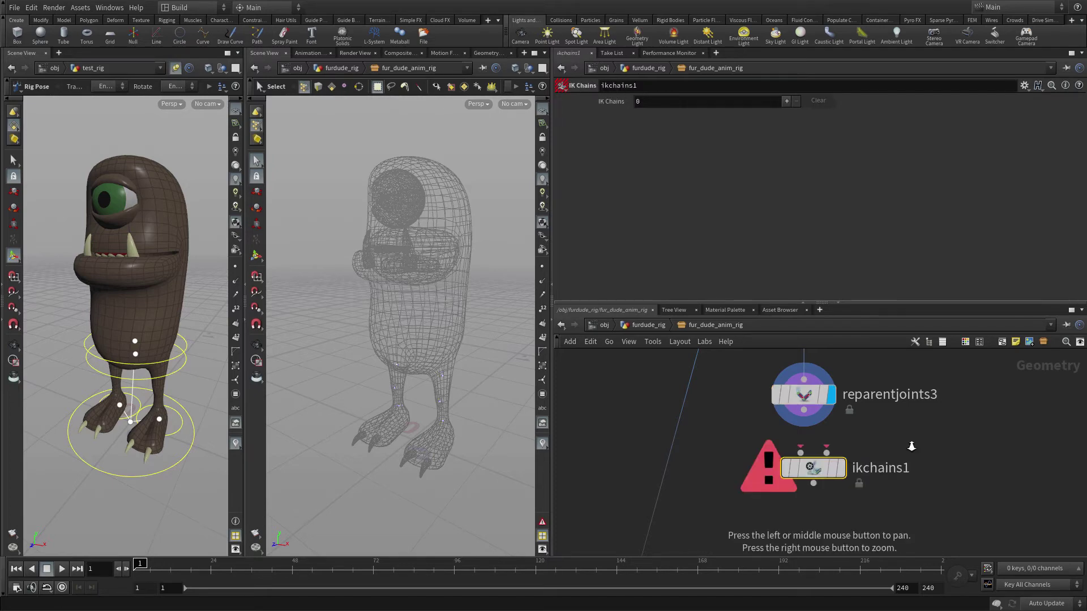
Wire skeletonblend_controls into the first input of ikchains1 and reparentjoints3 into the second, and display ikchains1.
alt+right_drag(911, 446, 883, 448)
alt+middle_drag(883, 448, 907, 504)
alt+right_drag(907, 505, 885, 502)
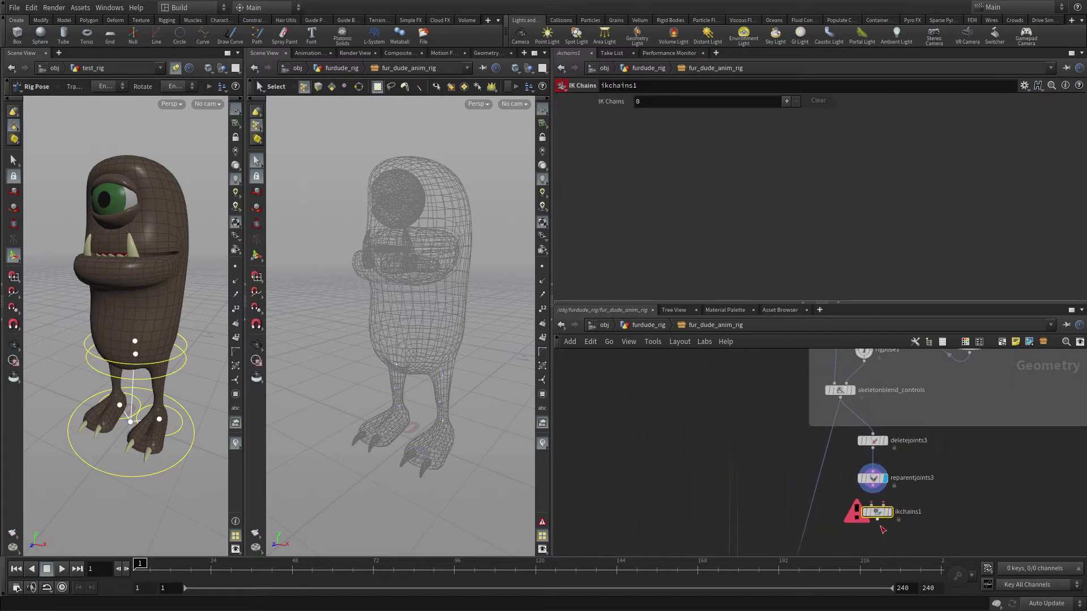
drag(877, 512, 850, 523)
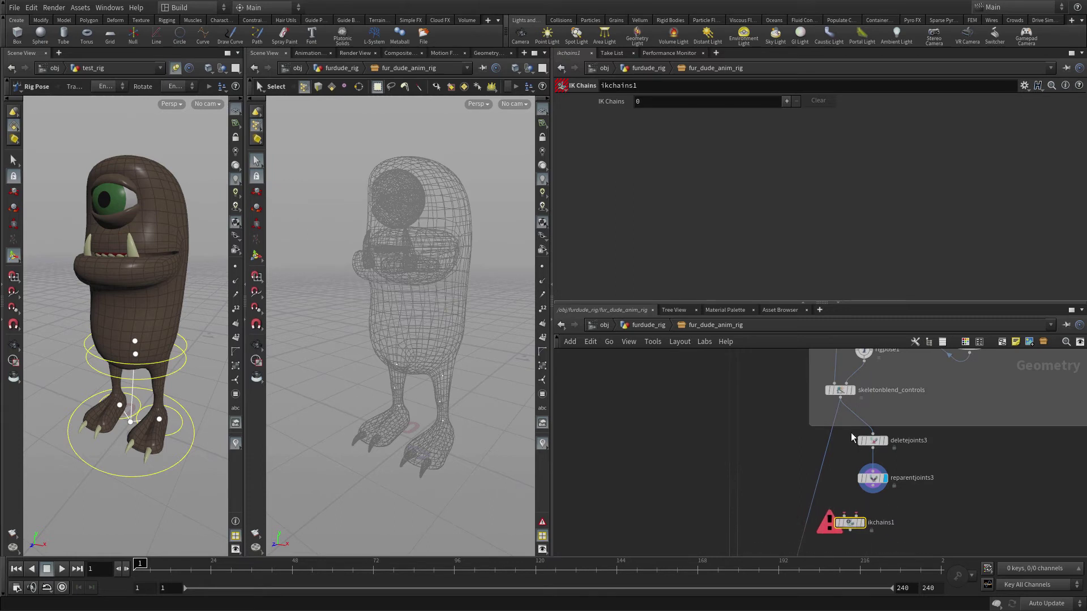
click(841, 397)
click(847, 517)
click(873, 486)
click(856, 515)
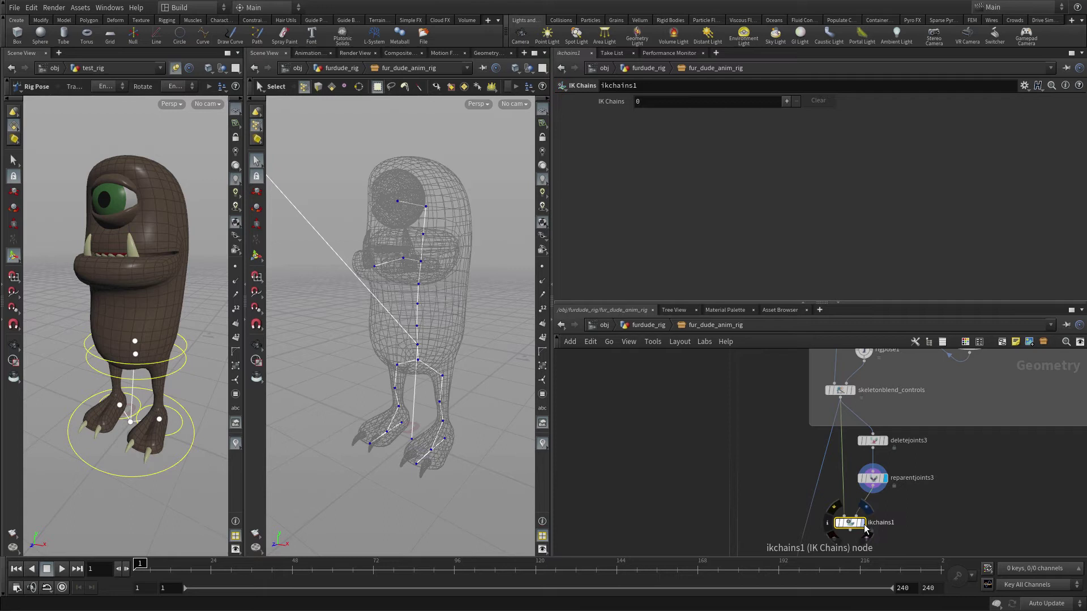
click(863, 523)
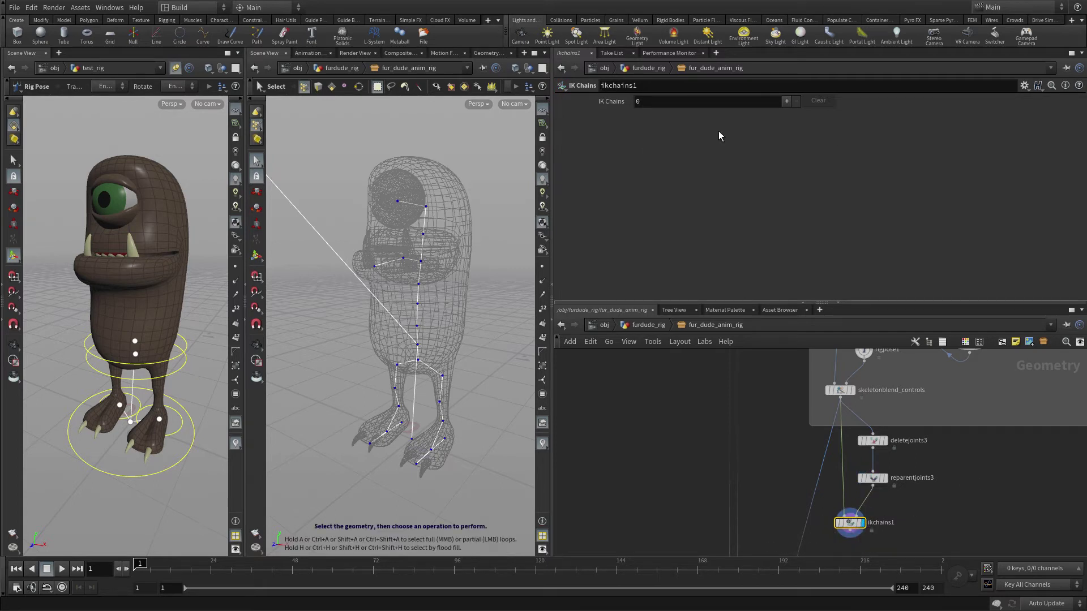
Add one IK chain to ikchains1 with root l_hip, mid l_knee and tip l_ankle.
click(787, 101)
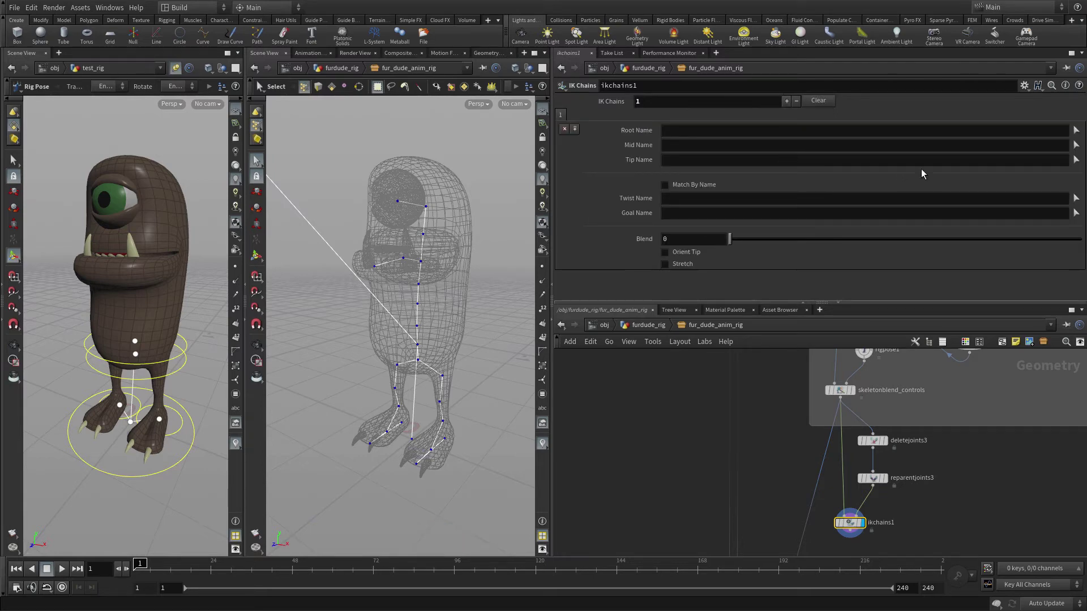
click(1077, 132)
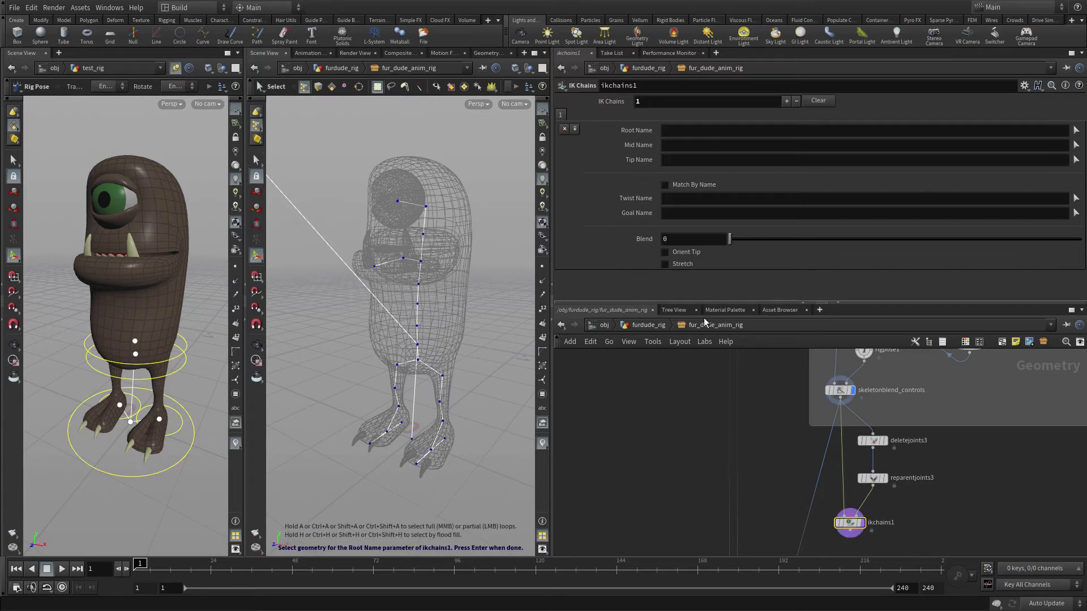
click(442, 380)
key(Return)
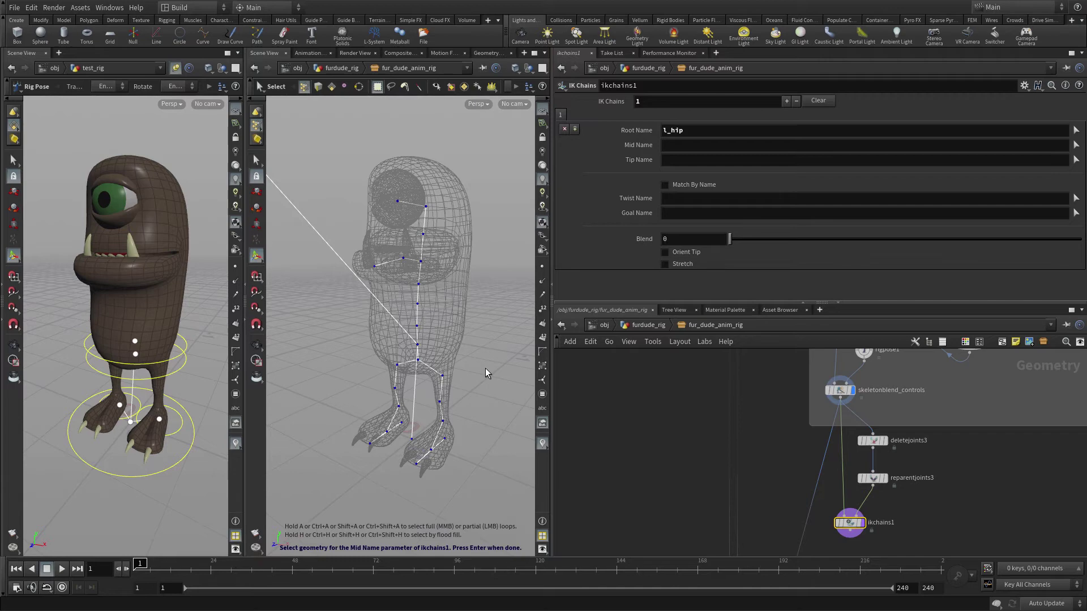
click(439, 402)
key(Return)
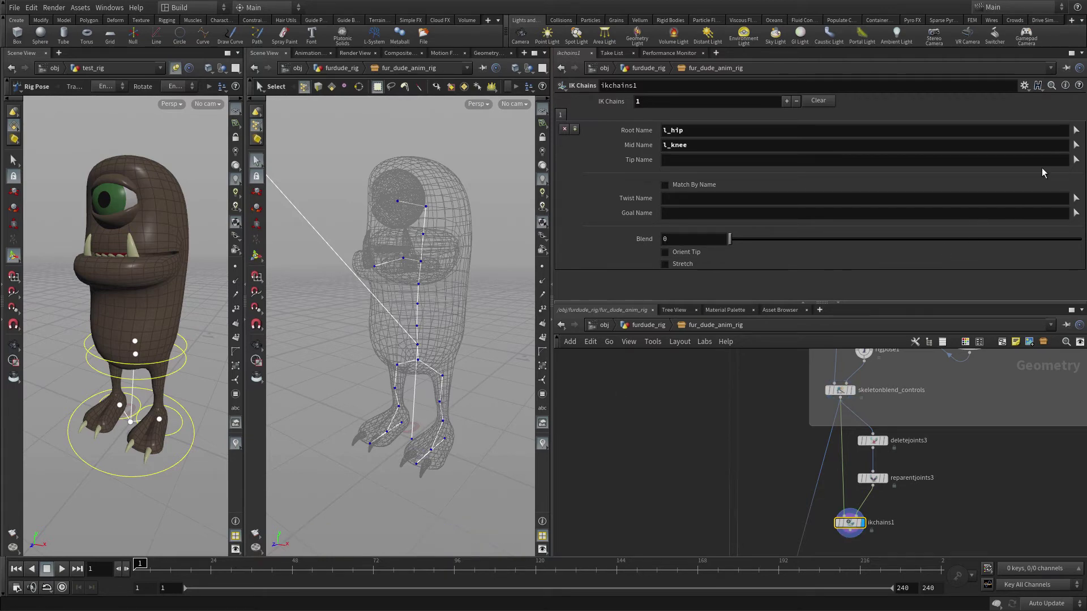
click(1076, 160)
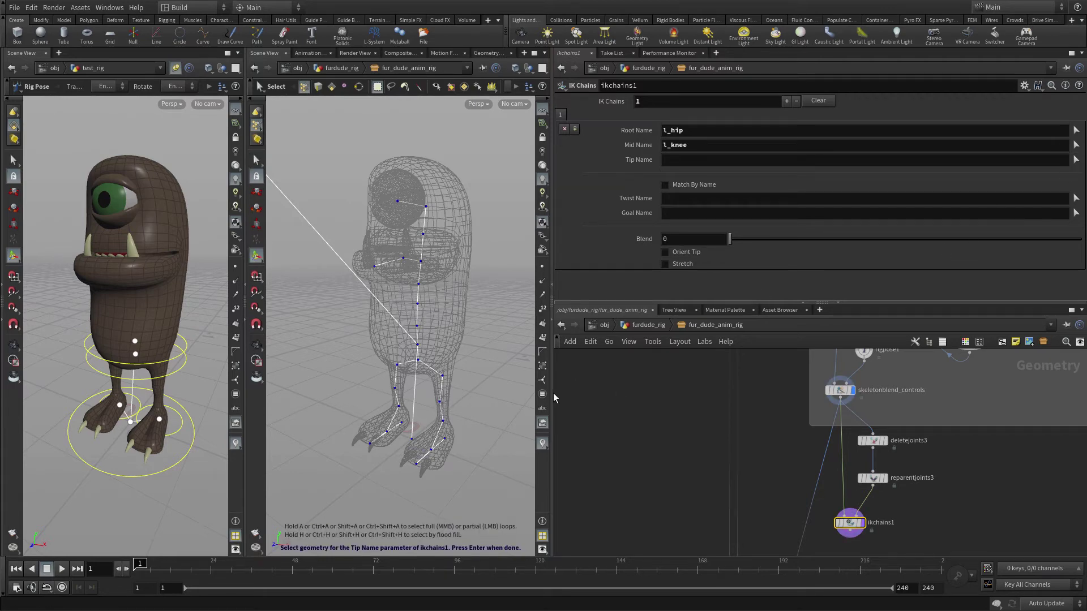
click(443, 423)
key(Return)
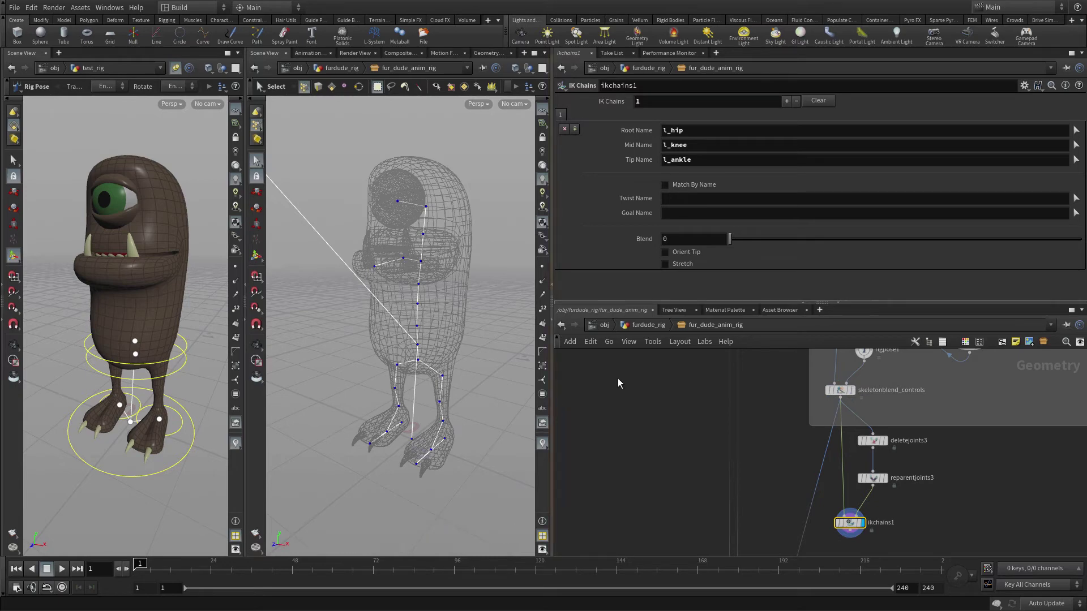
Enable Match By Name and Orient Tip for the left leg chain and set its Blend to 1.
click(688, 186)
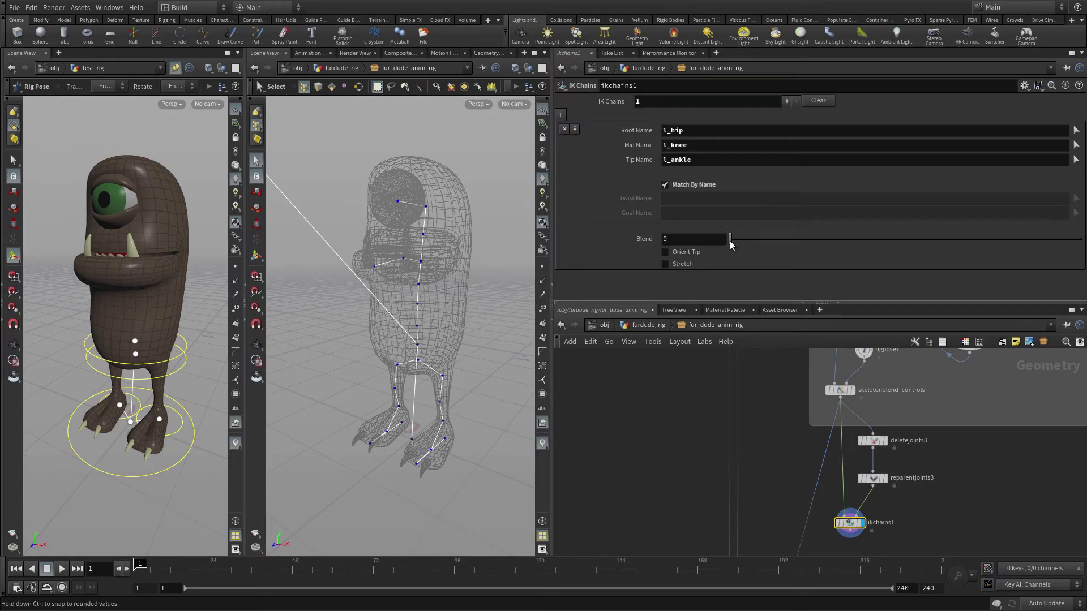
drag(730, 243, 1081, 243)
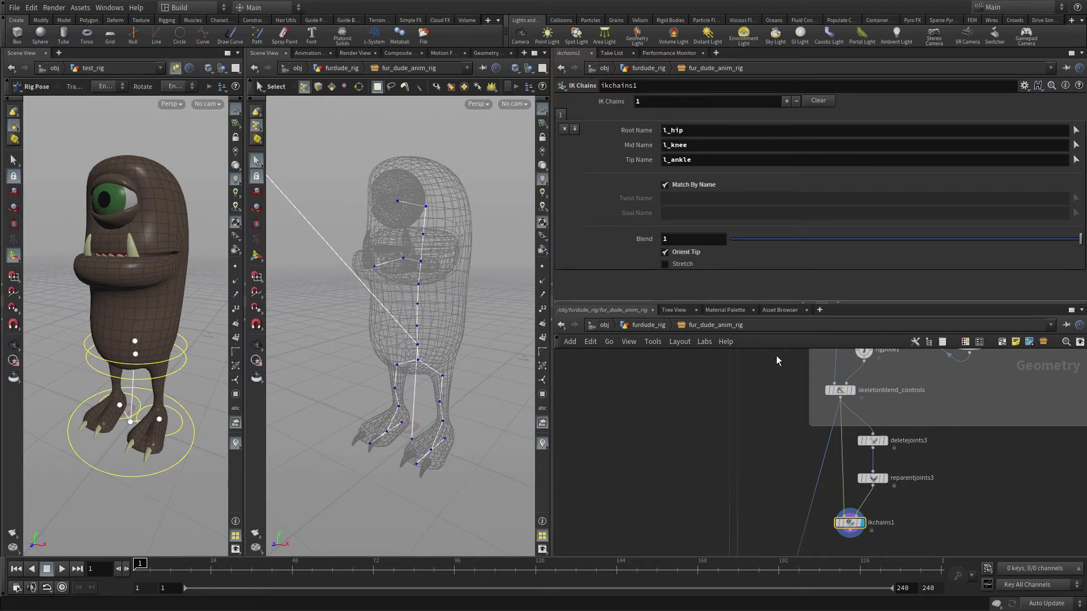
Add a second IK chain with root r_hip, mid r_knee and tip r_ankle.
click(575, 129)
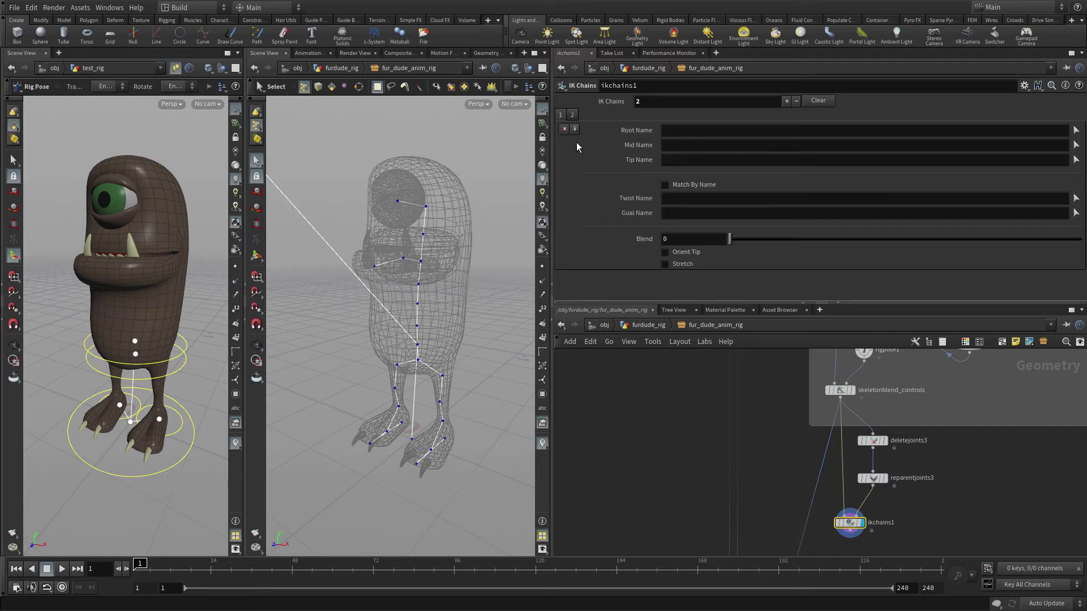
click(1075, 131)
click(398, 365)
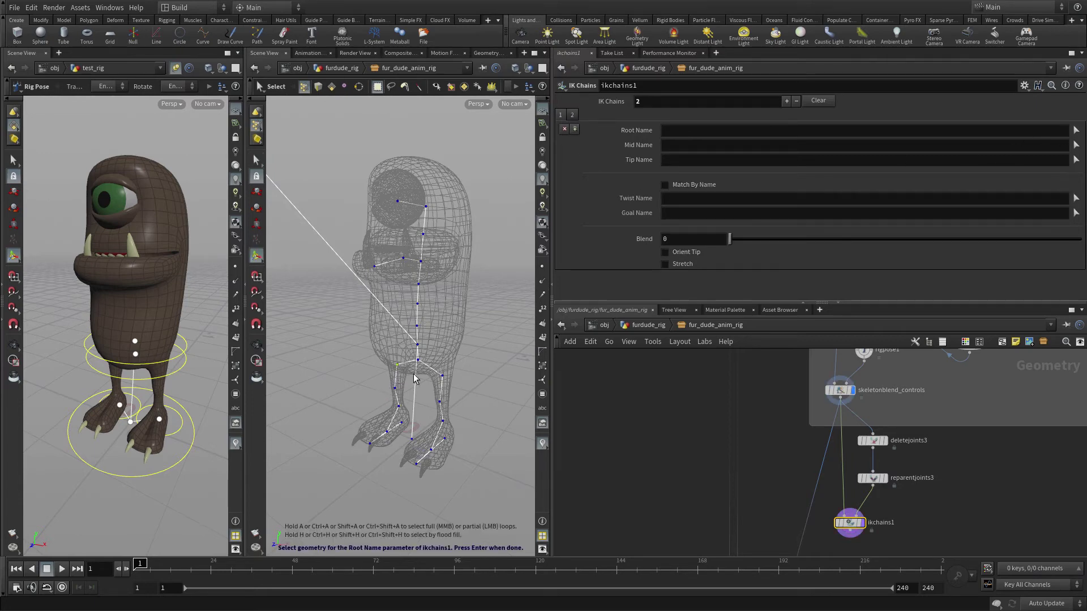
key(Return)
click(1076, 145)
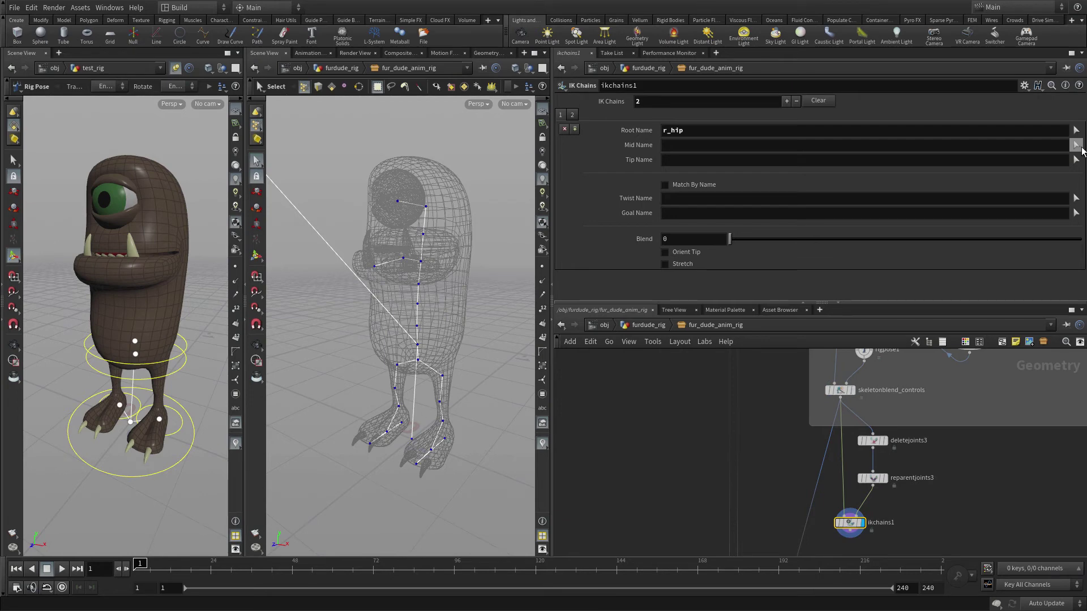
click(396, 390)
key(Return)
click(1076, 160)
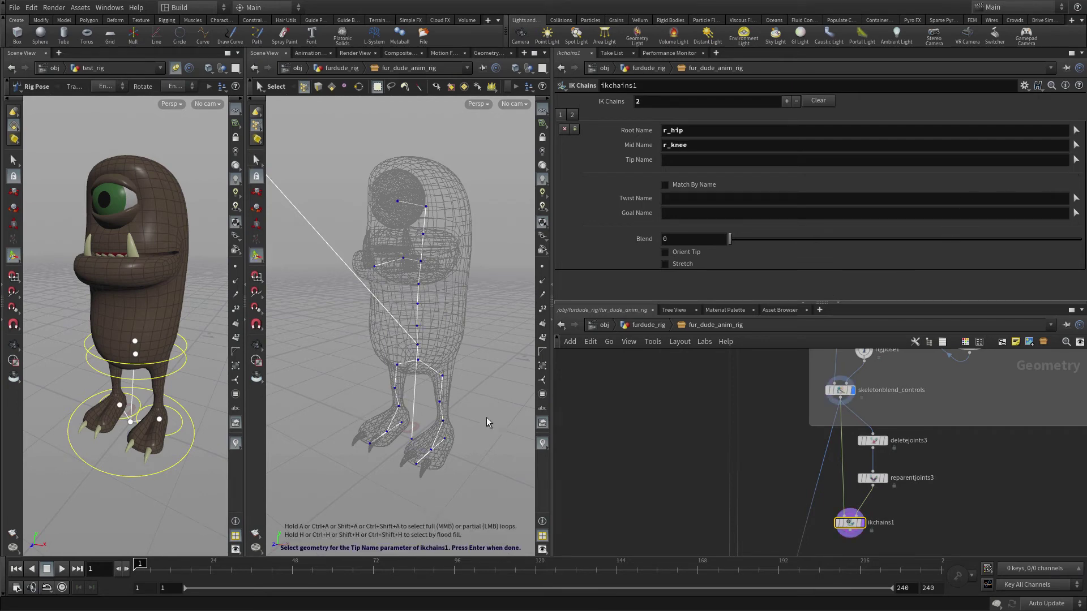
click(400, 412)
key(Return)
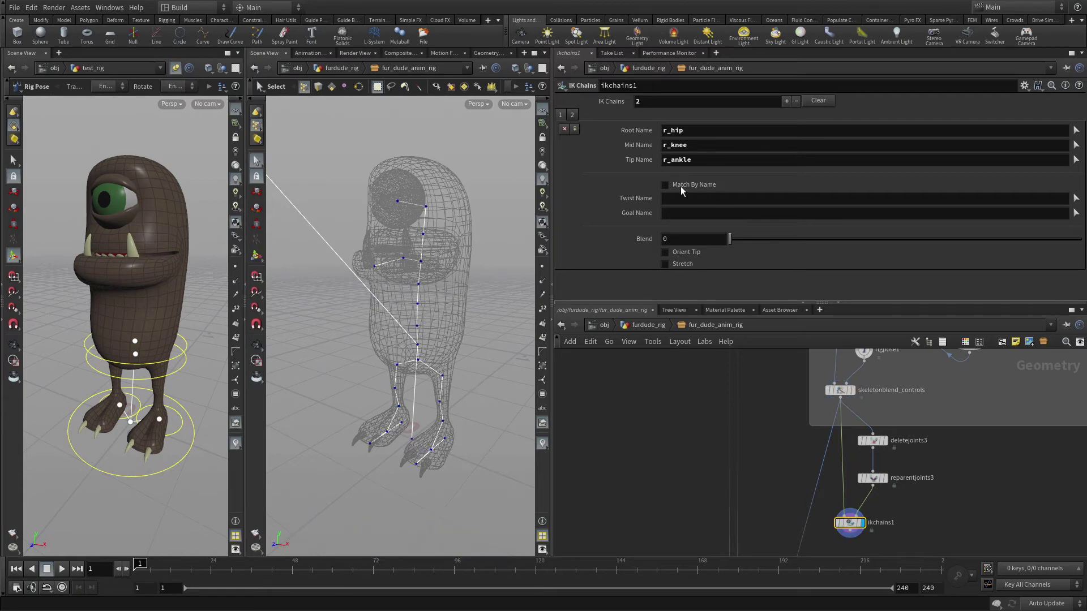
Enable Match By Name and Orient Tip for the right leg chain and set its Blend to 1.
click(678, 185)
drag(730, 240, 1082, 240)
click(666, 253)
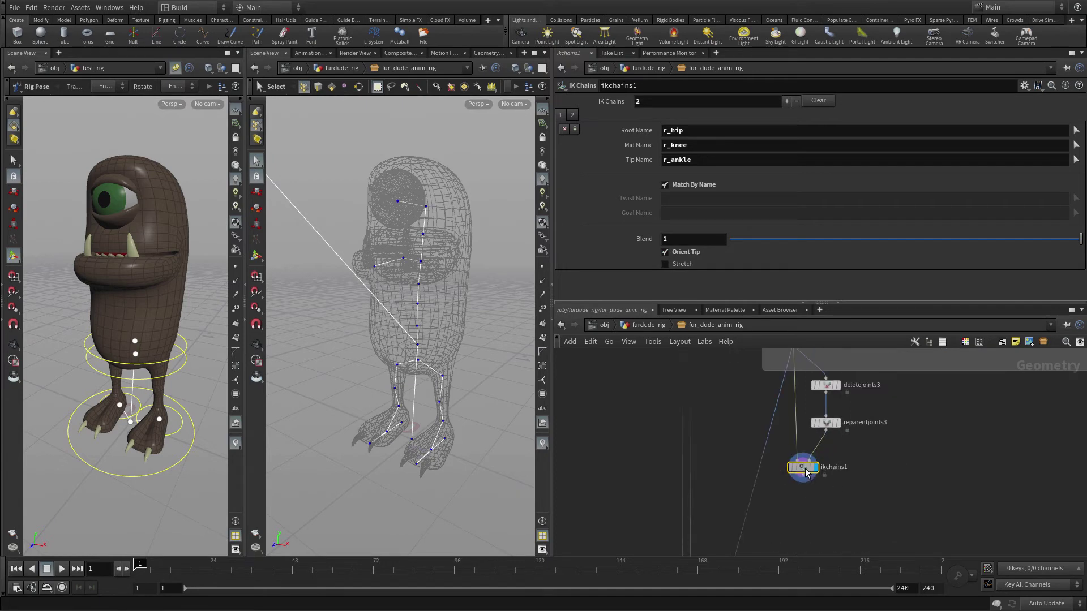
Insert a Rig Pose node between reparentjoints3 and ikchains1 and add a transformation for the l_ankle joint.
drag(814, 476, 800, 524)
key(Tab)
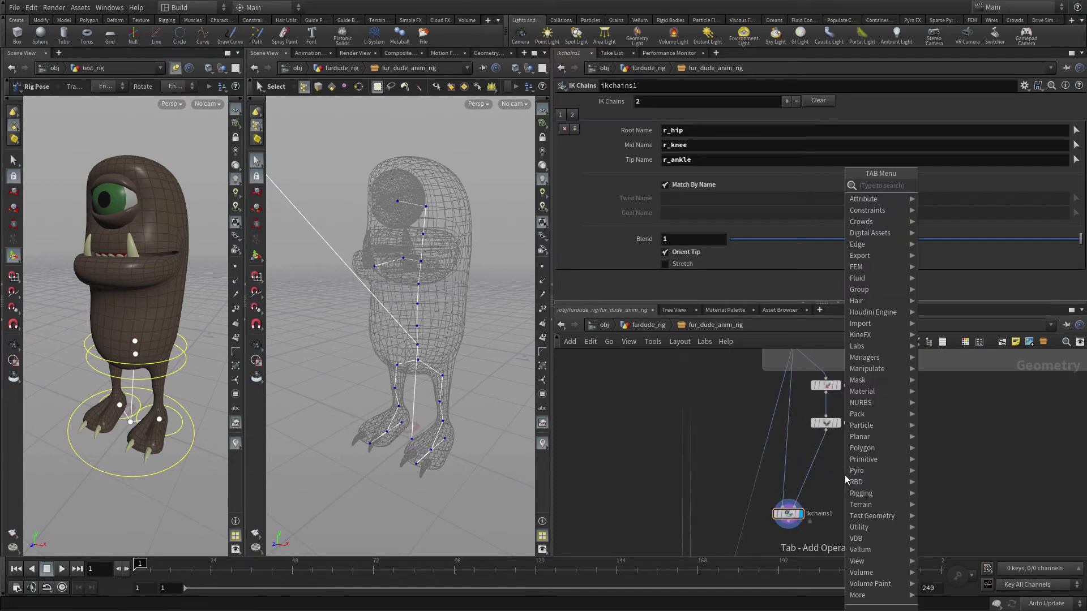
text(rigpo)
key(Return)
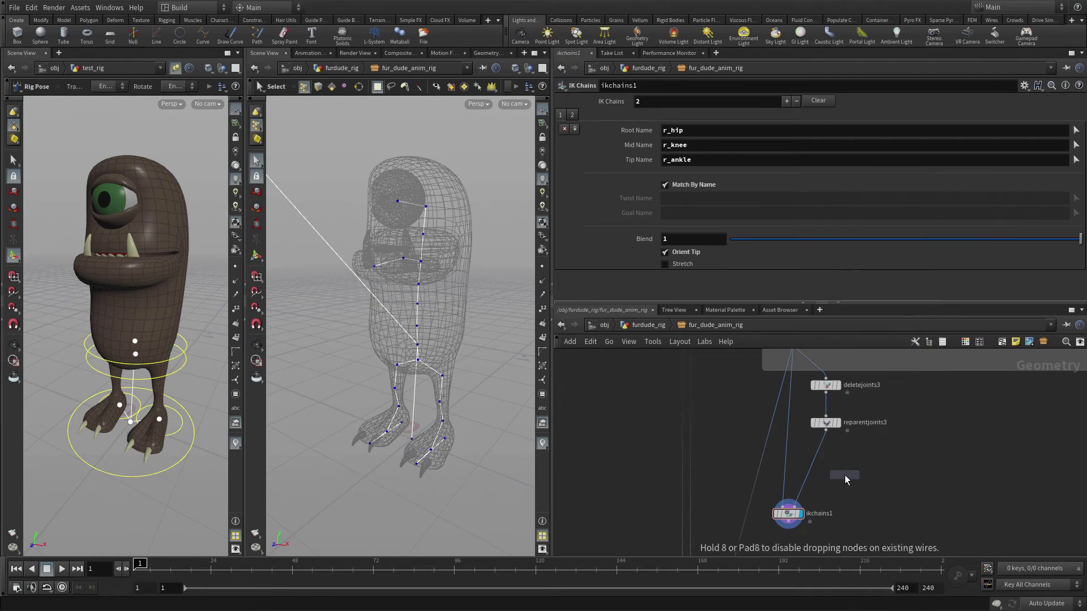
click(813, 472)
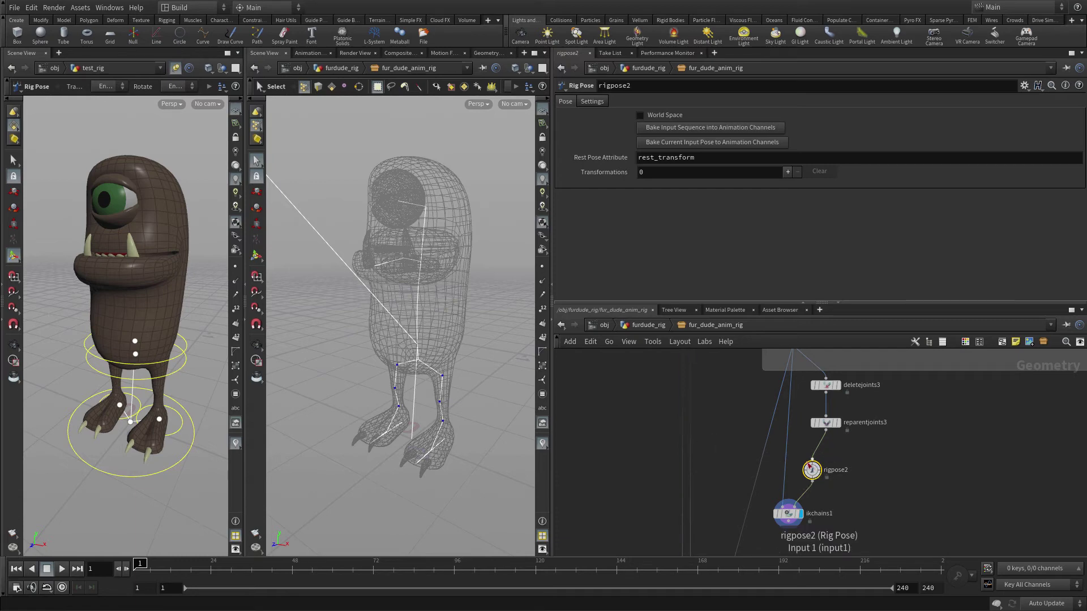
key(Return)
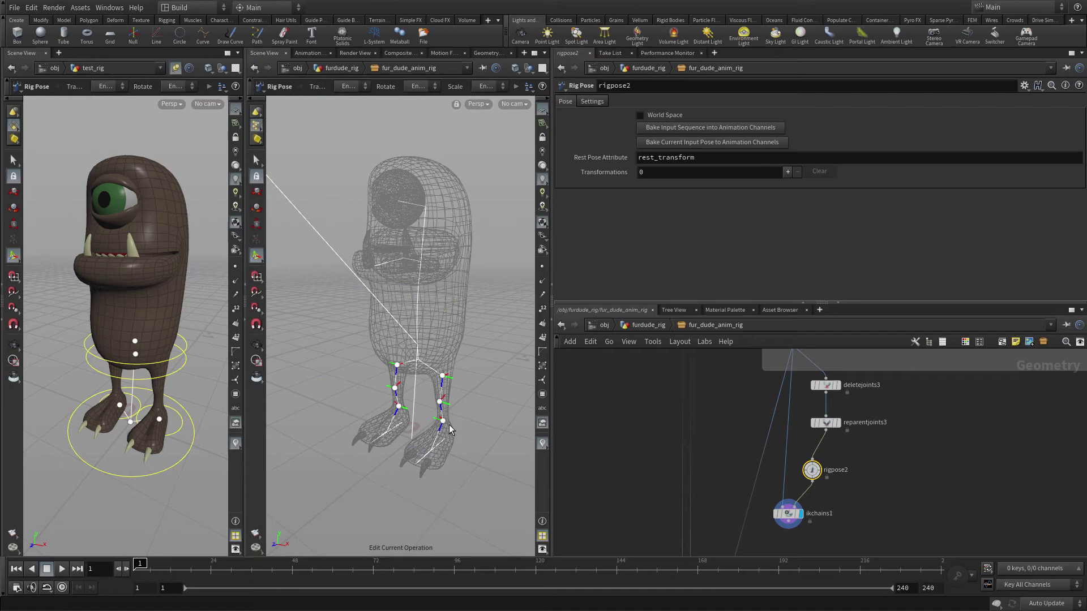
click(442, 422)
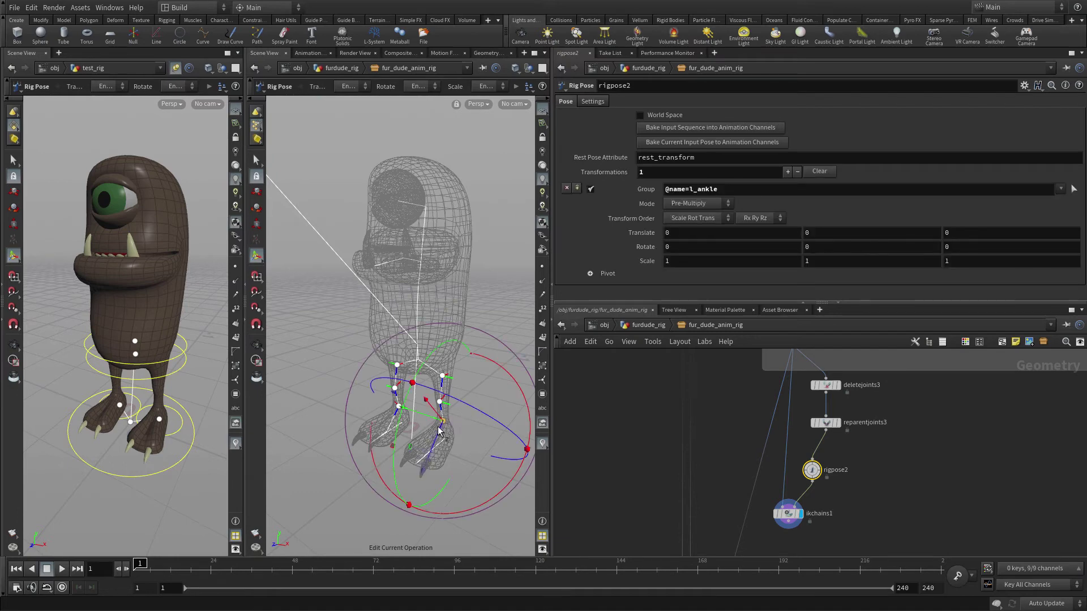
Try moving the l_ankle joint to test the left leg's IK, undoing each test move.
mouse_move(410, 447)
mouse_down()
mouse_move(413, 426)
mouse_move(413, 435)
mouse_up()
alt+right_drag(421, 437, 539, 395)
alt+drag(527, 405, 441, 444)
middle_drag(440, 442, 369, 434)
key(r)
key(ctrl+z)
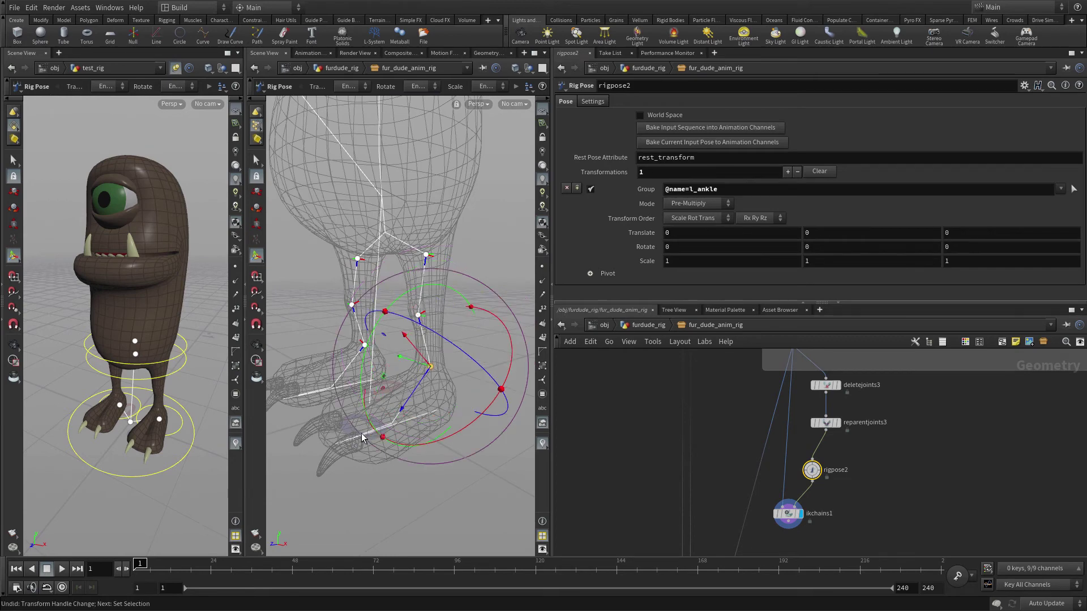
drag(382, 376, 403, 364)
key(ctrl+z)
Insert a second Rig Pose node between rigpose2 and ikchains1.
mouse_move(788, 513)
mouse_down()
mouse_move(777, 552)
mouse_move(781, 512)
mouse_up()
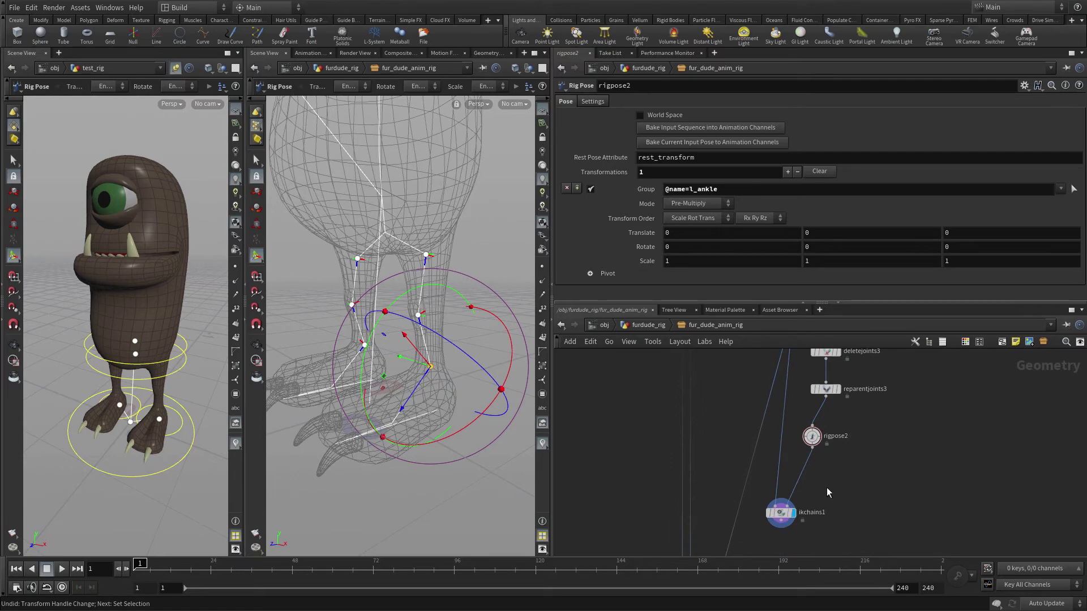
key(Tab)
text(rigp)
key(Return)
click(802, 483)
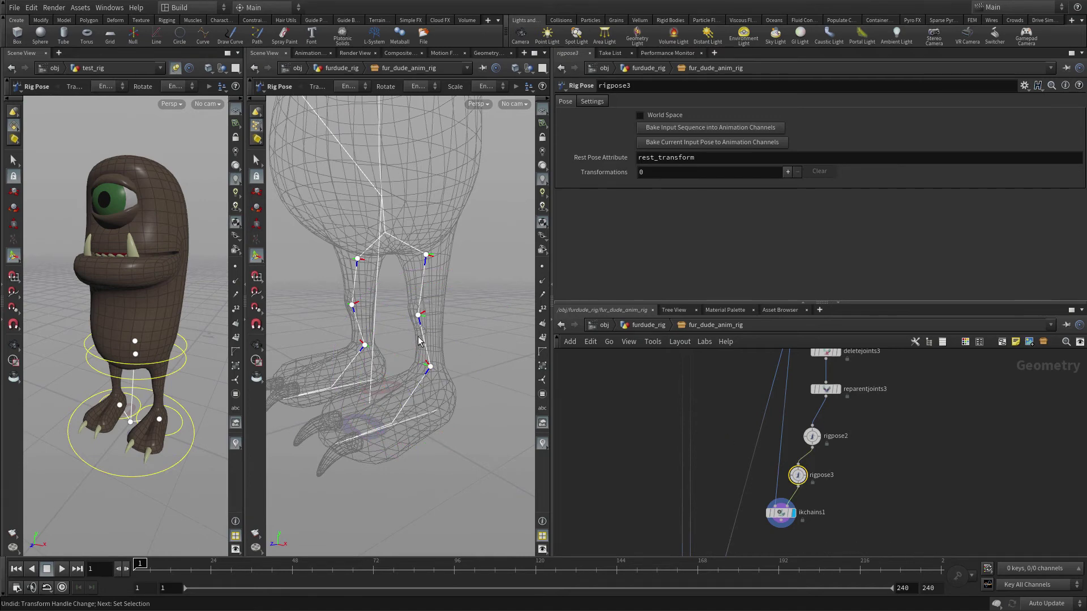
Add transformations for l_knee and r_knee on rigpose3 and move both joints forward of the legs, translated about -0.2, 0, -0.06.
click(418, 316)
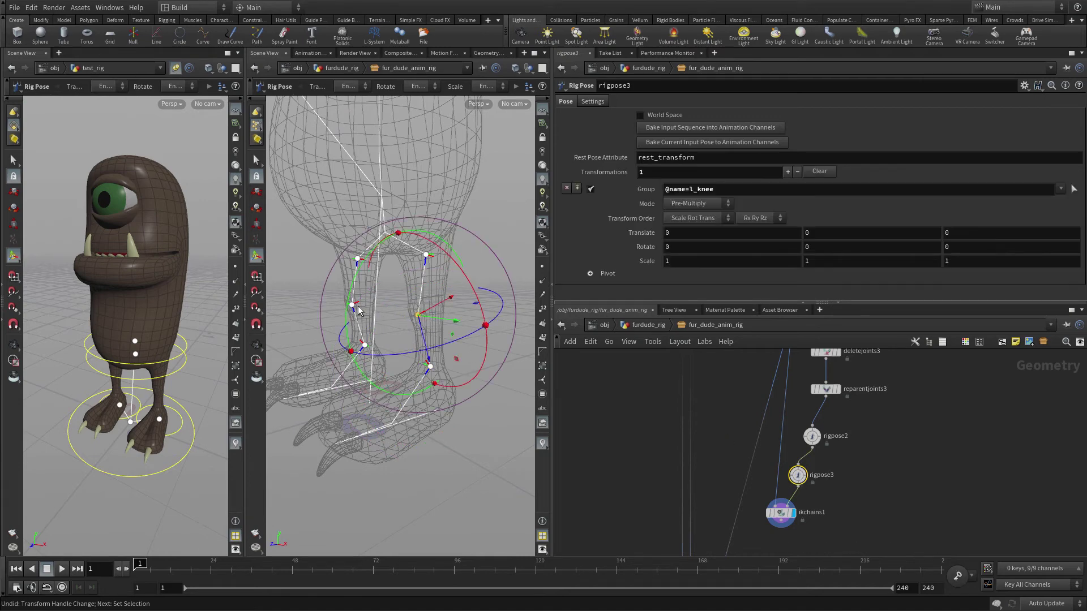
click(352, 305)
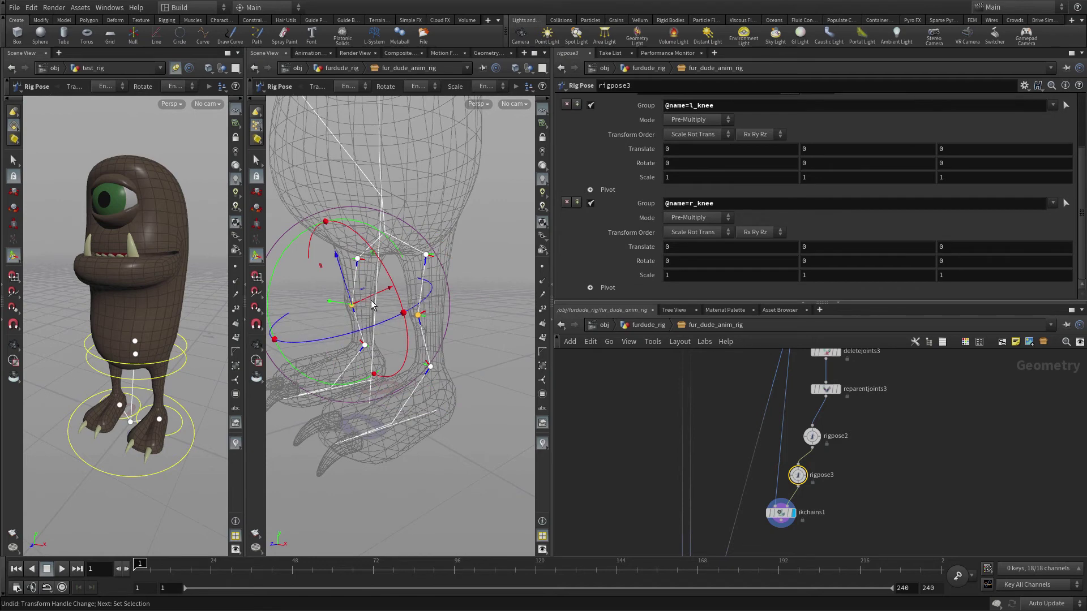
drag(368, 305, 299, 368)
alt+right_drag(409, 324, 335, 333)
mouse_move(322, 330)
mouse_down()
mouse_move(308, 303)
mouse_move(324, 305)
mouse_move(307, 315)
mouse_up()
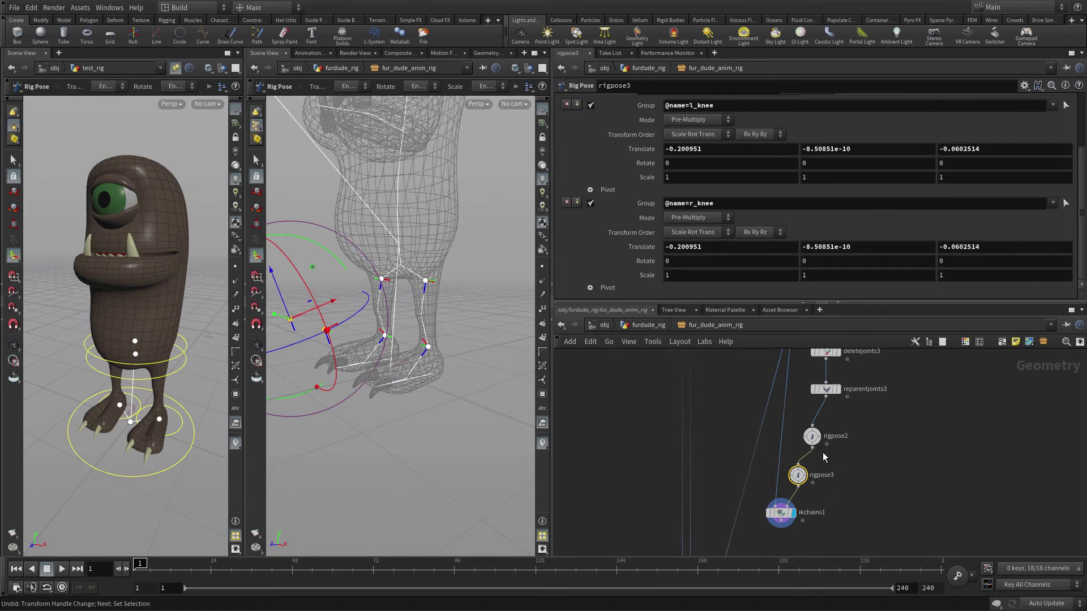
Try moving the l_ankle joint on rigpose2 with the knee targets offset, and undo the move.
click(811, 437)
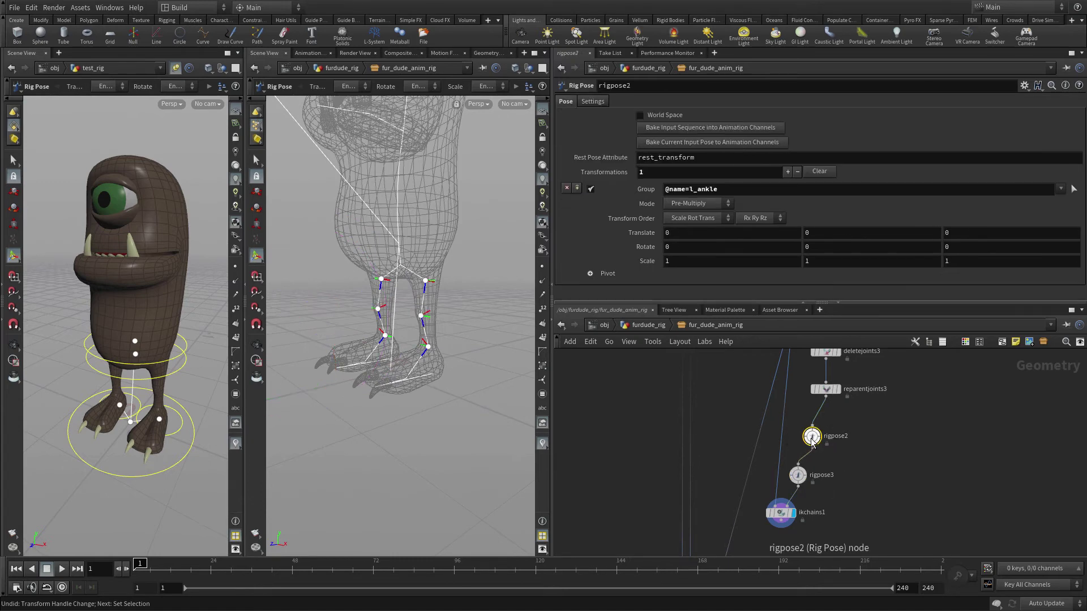
click(426, 347)
click(388, 354)
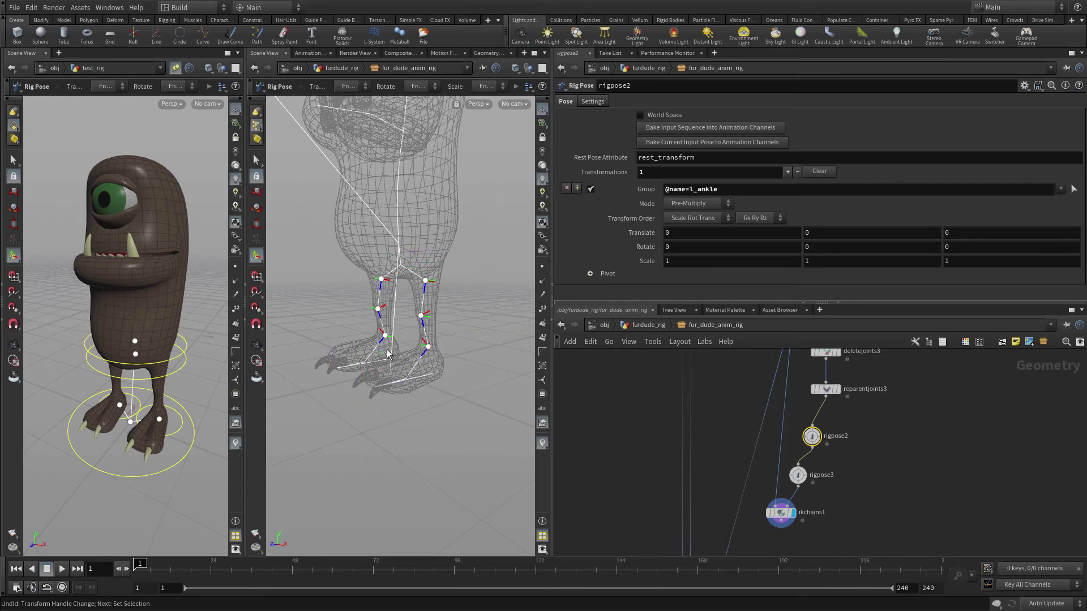
click(426, 347)
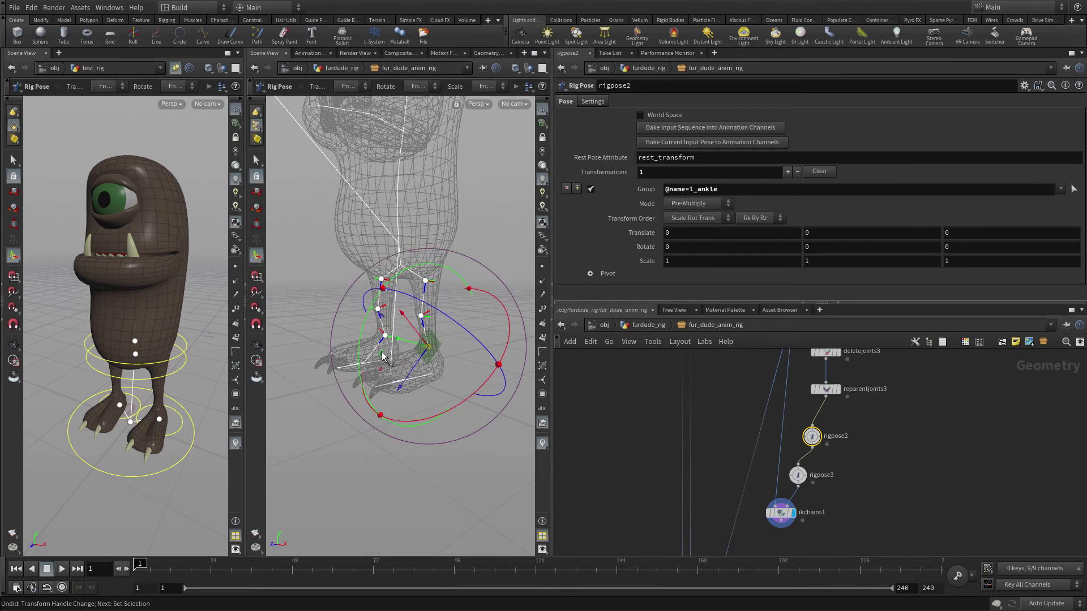
mouse_move(383, 353)
mouse_down()
mouse_move(378, 330)
mouse_move(374, 339)
mouse_move(430, 334)
mouse_move(372, 333)
mouse_move(393, 344)
mouse_up()
key(ctrl+z)
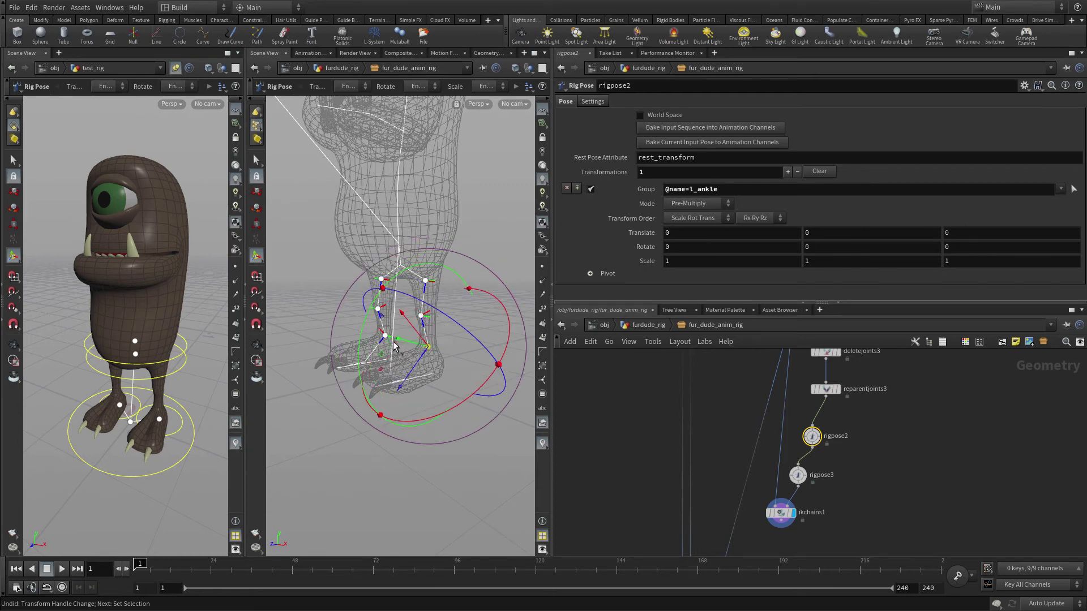
Try moving the knee twist targets on rigpose3 to test the knee direction, and undo the move.
click(798, 475)
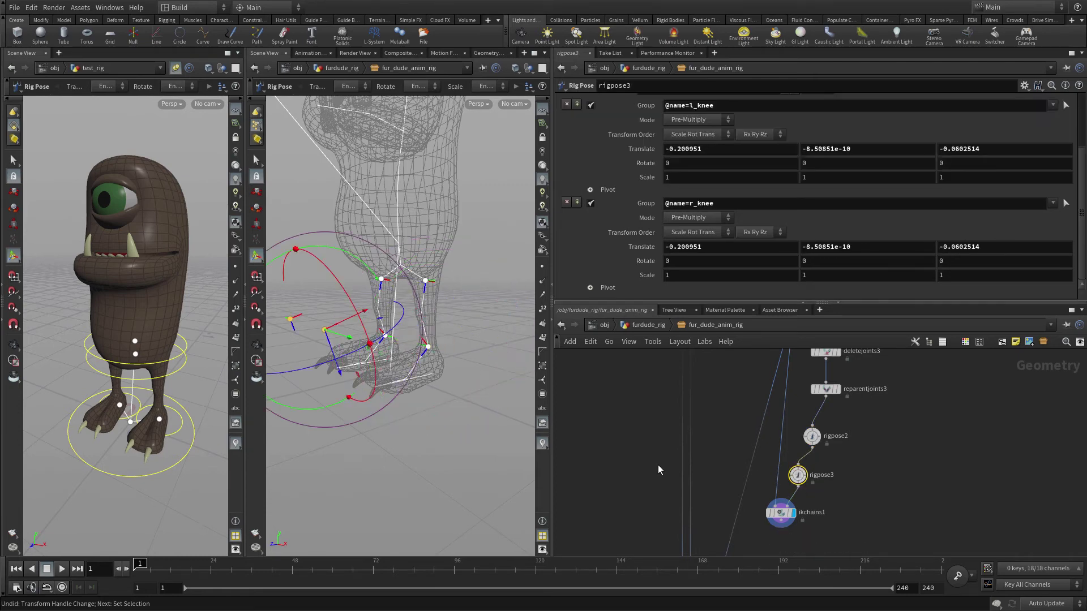
drag(351, 339, 419, 367)
key(ctrl+z)
Add a Skeleton Blend node below ikchains1, above bonedeform1.
alt+right_drag(871, 481, 863, 485)
alt+middle_drag(837, 512, 837, 466)
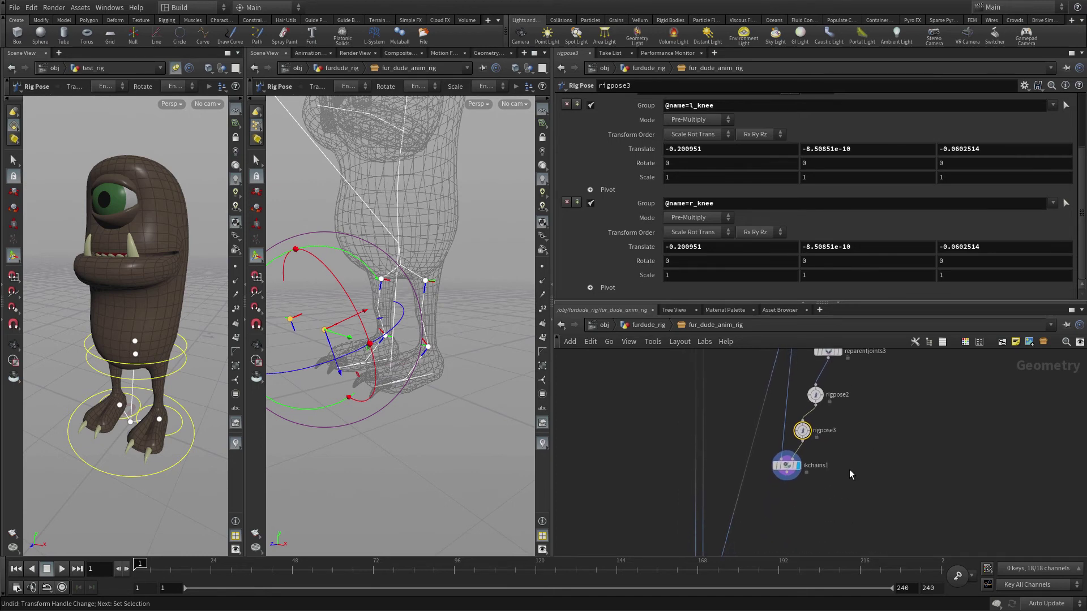
click(836, 492)
middle_drag(815, 529, 854, 456)
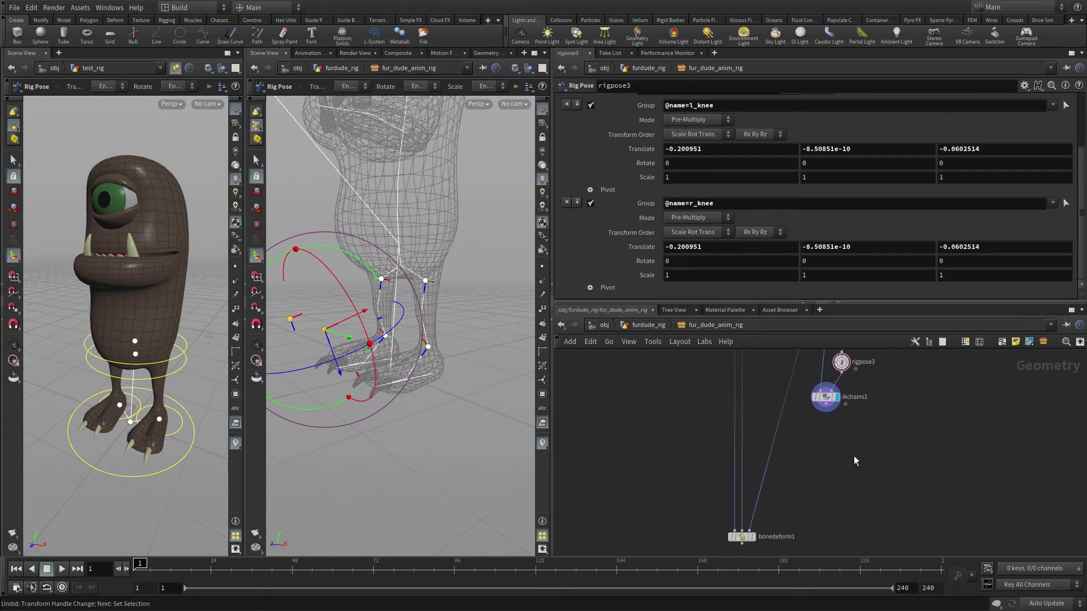
key(Tab)
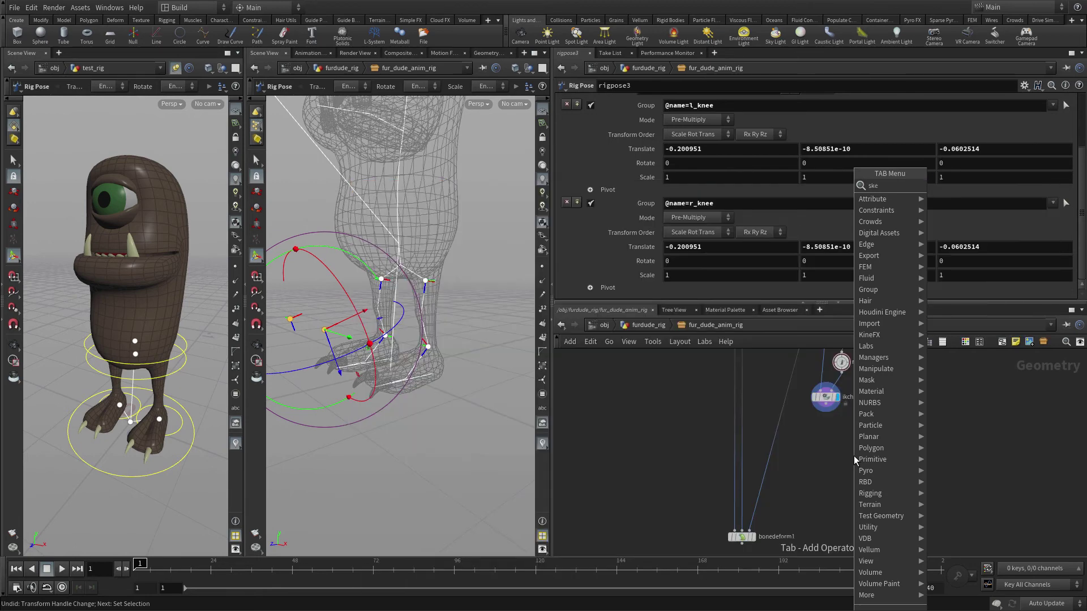
text(ske)
key(Down)
key(Return)
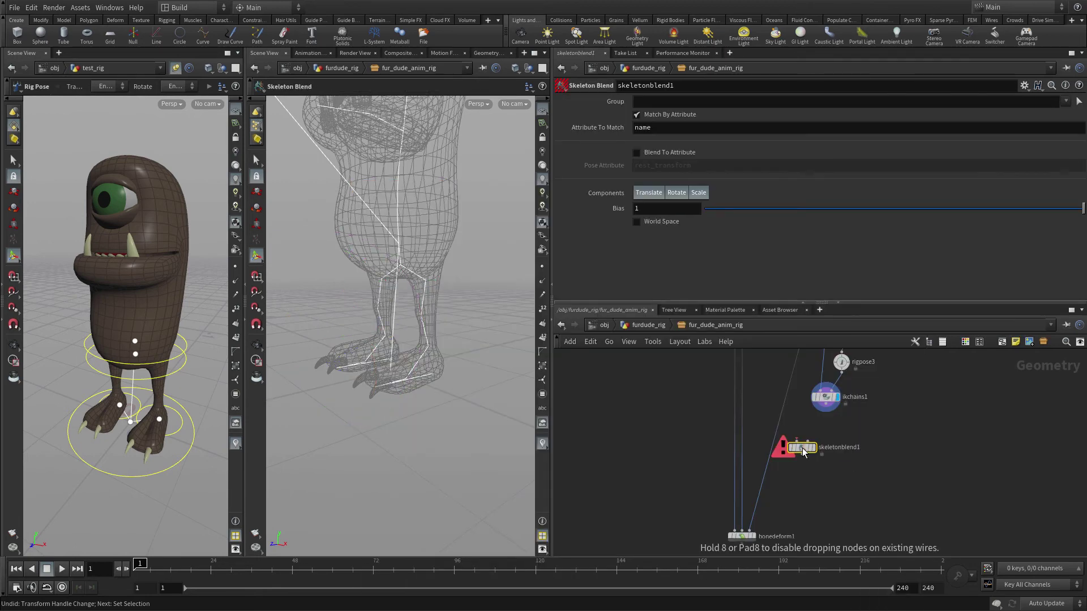
middle_drag(887, 451, 890, 489)
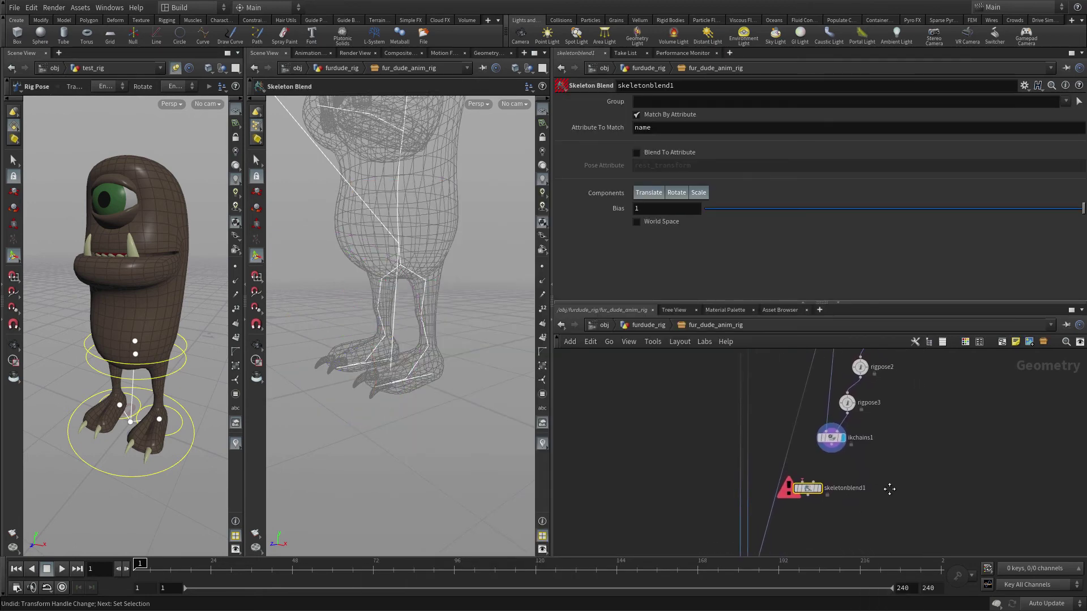
Wire skeletonblend_controls and ikchains1 into the first and second inputs of skeletonblend1, and its output into bonedeform1's third input.
scroll(890, 489, down, 1)
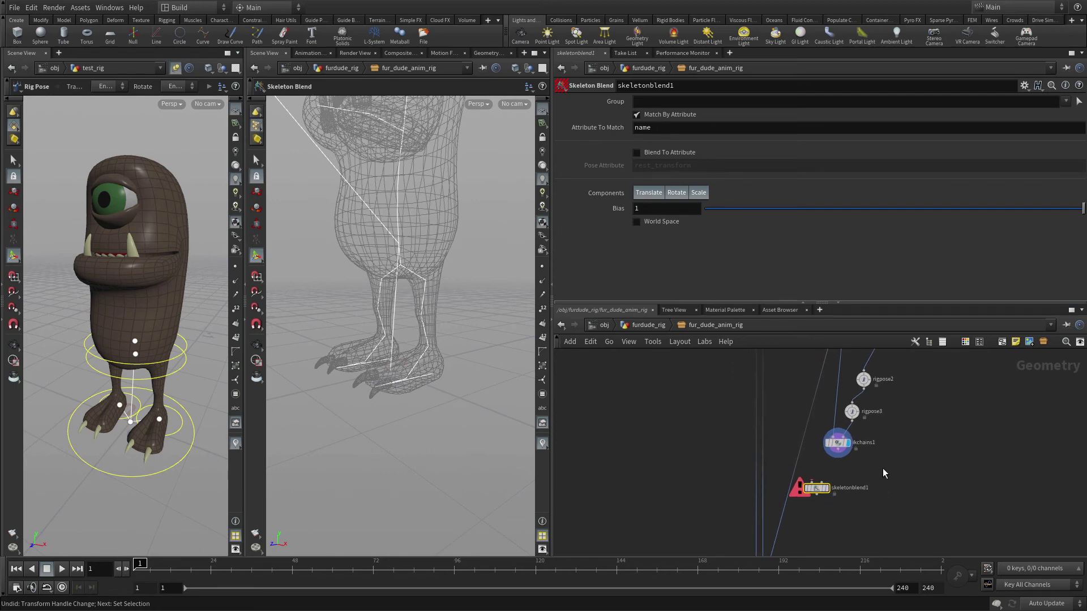
scroll(882, 468, down, 2)
scroll(862, 468, down, 1)
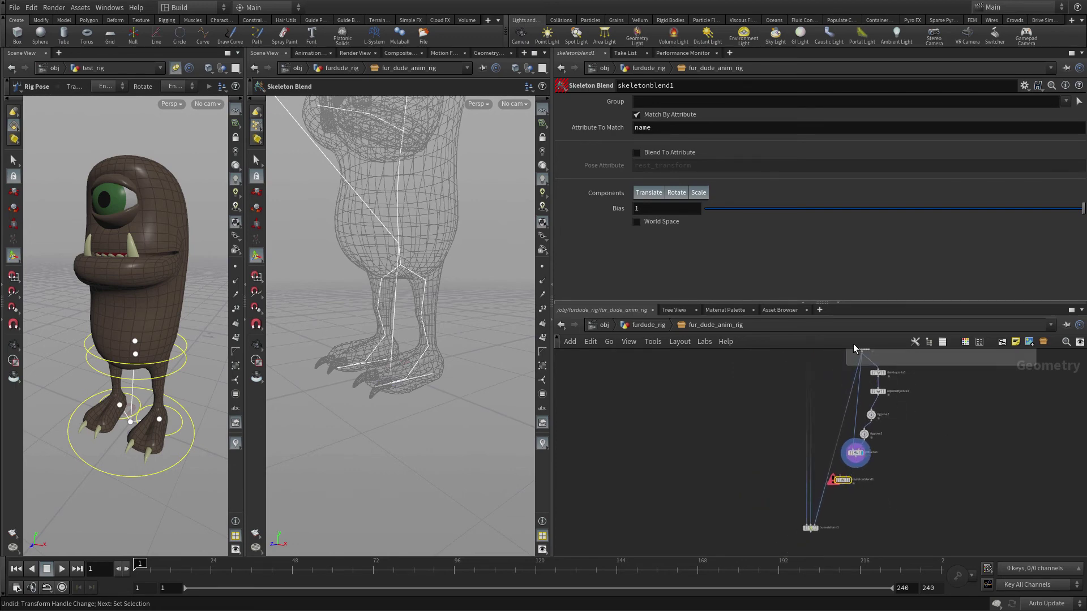
click(861, 357)
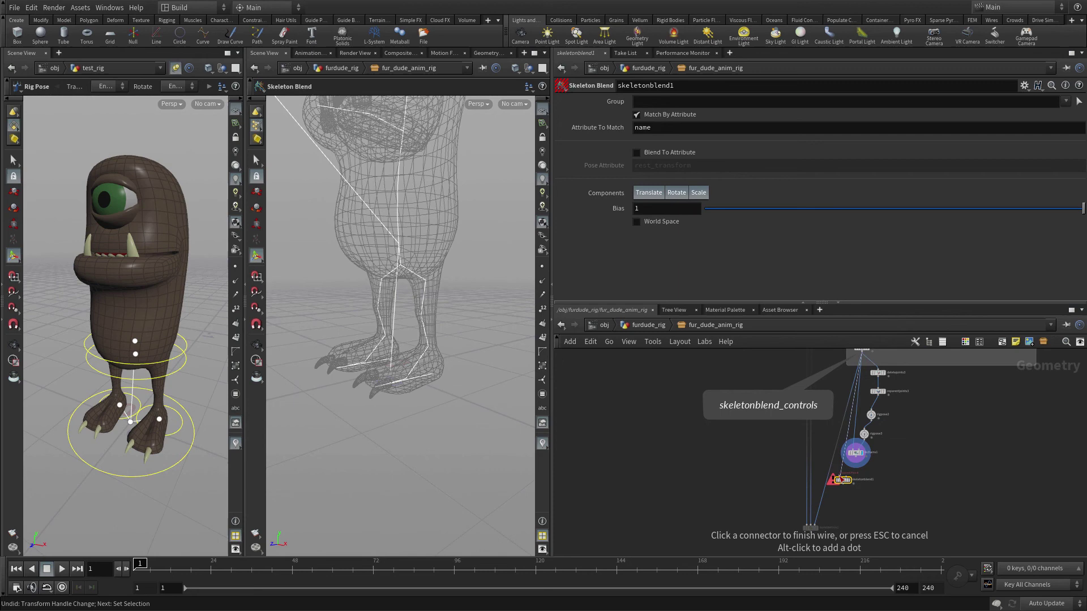
click(858, 468)
click(856, 479)
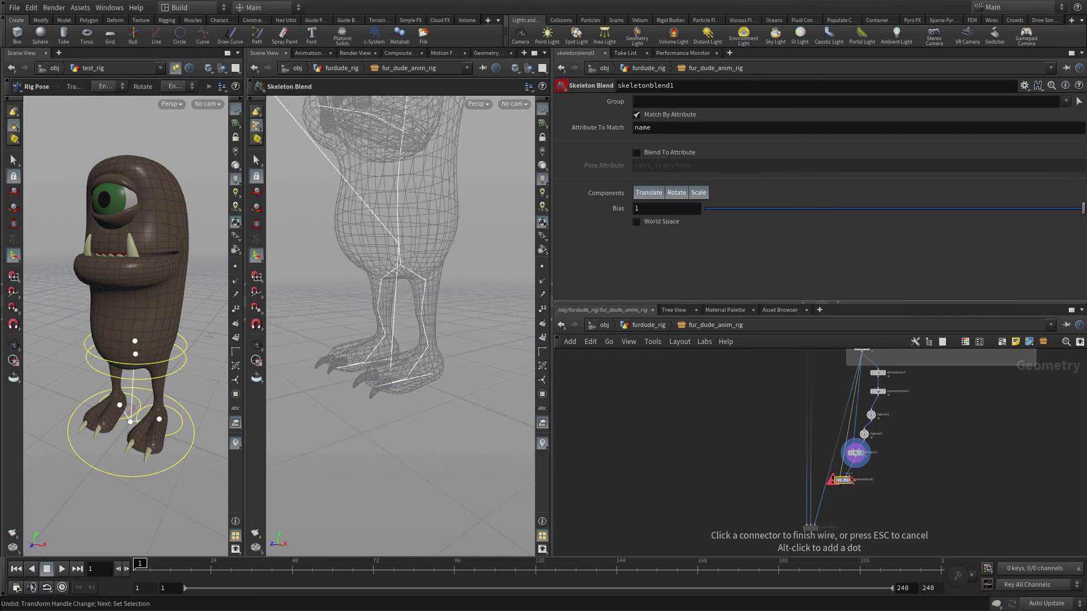
click(849, 478)
click(842, 485)
click(814, 527)
scroll(860, 492, up, 6)
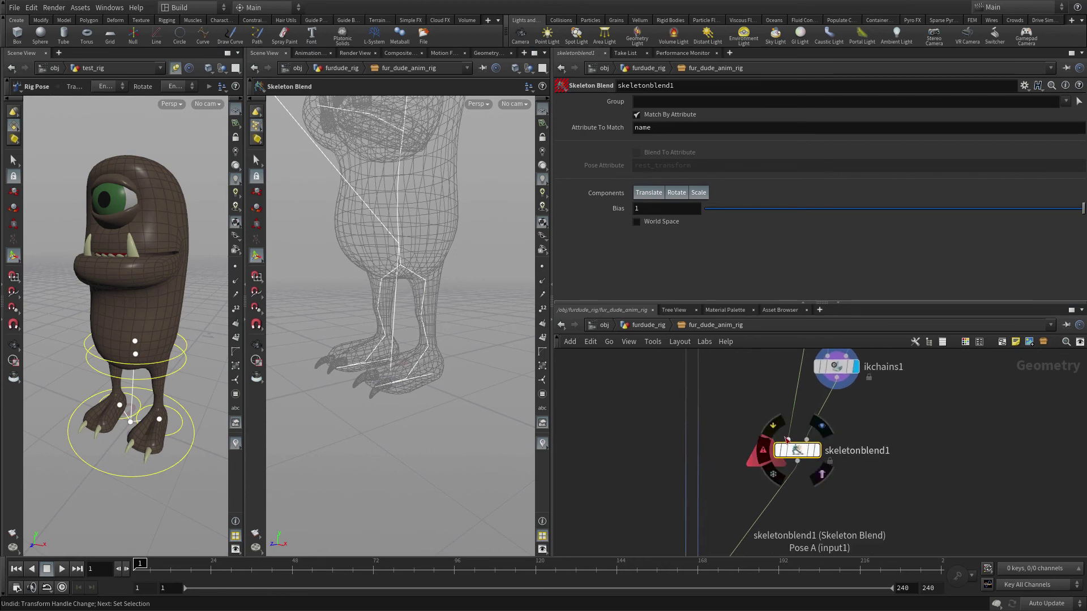
Display the bonedeform1 result and enable World Space on skeletonblend1.
middle_drag(824, 504, 865, 375)
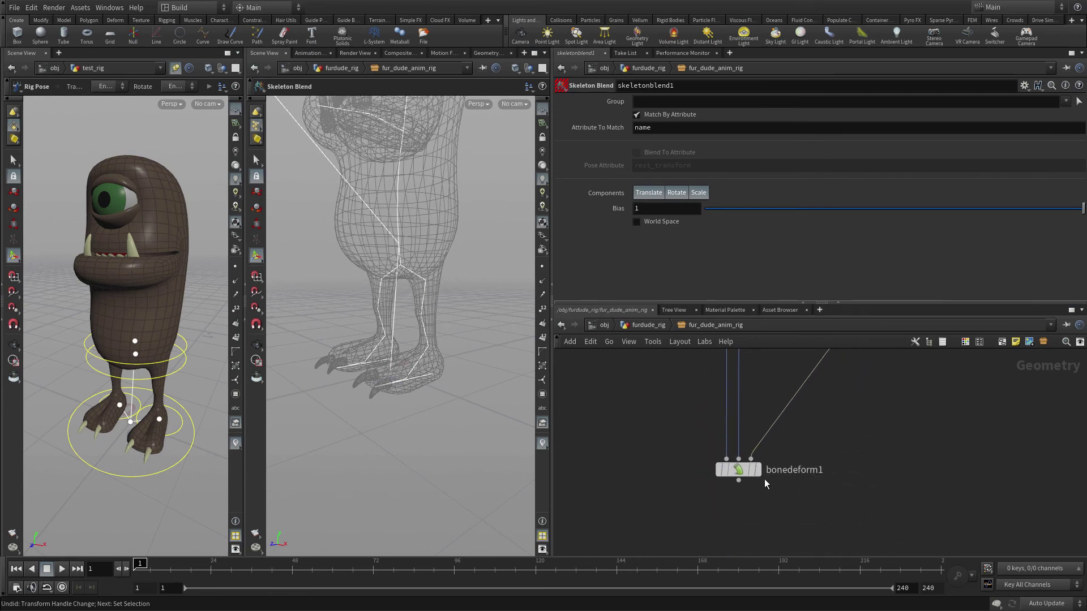
click(756, 473)
scroll(804, 532, down, 3)
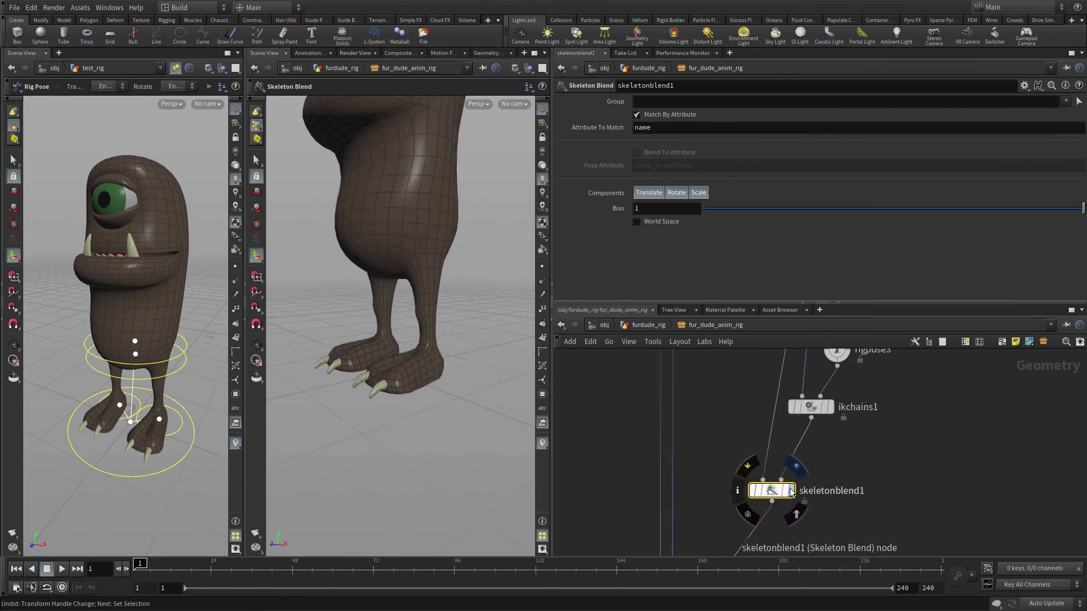
click(637, 222)
click(781, 514)
Try moving the l_ankle joint on rigpose2 to test the leg deformation on the skinned character, and undo the move.
scroll(895, 442, up, 3)
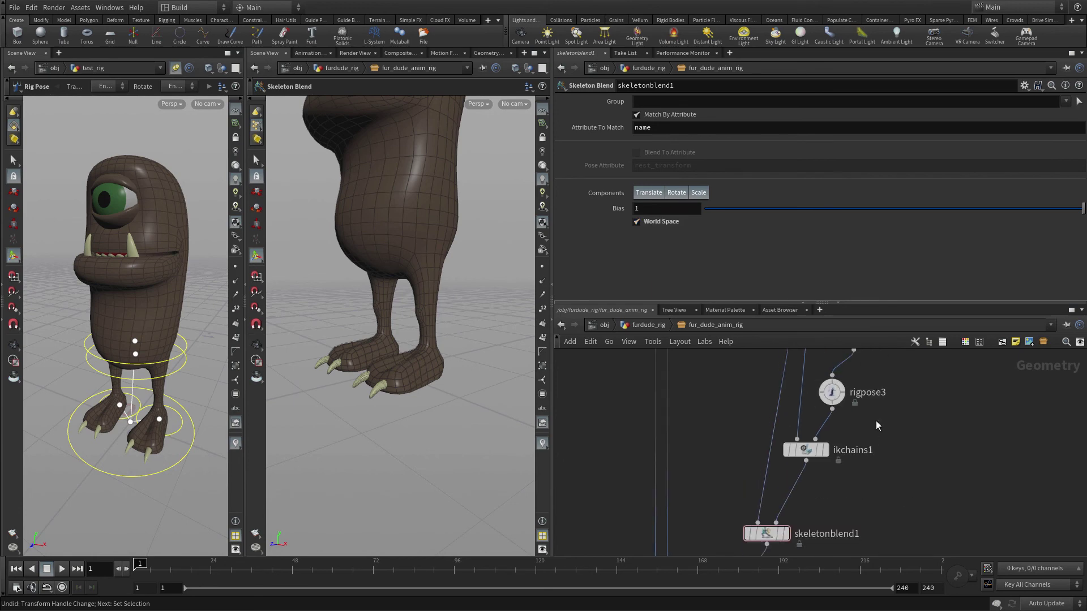
click(855, 410)
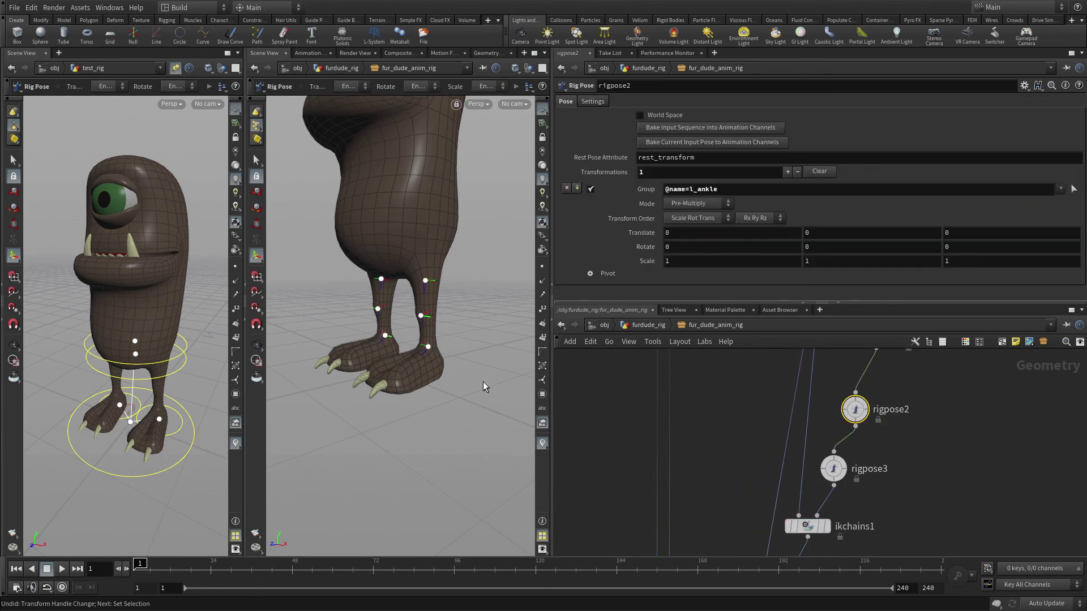
click(427, 347)
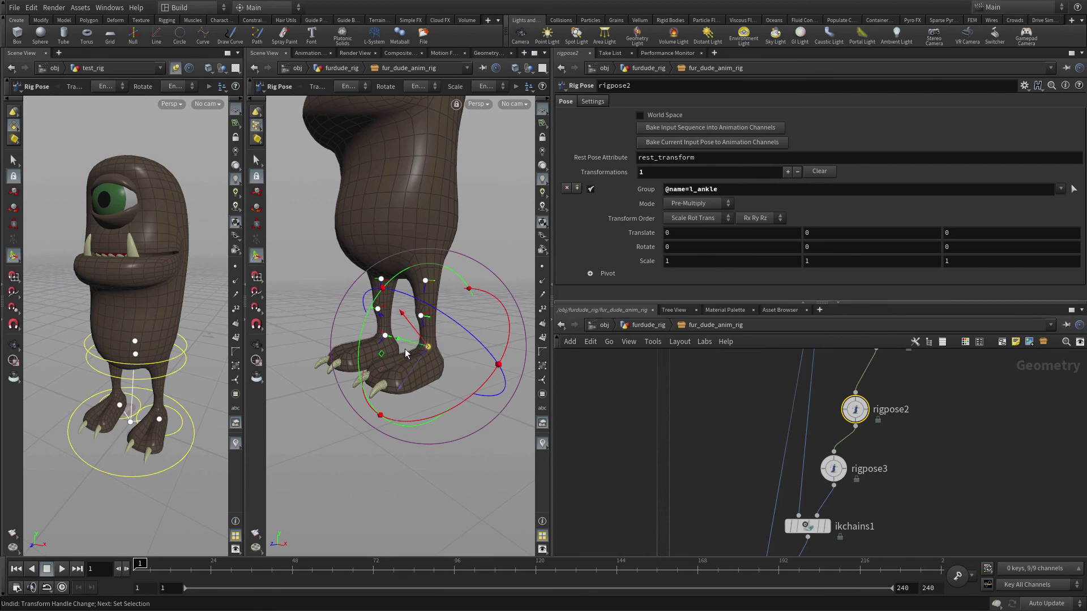
mouse_move(405, 354)
mouse_down()
mouse_move(389, 319)
mouse_move(389, 354)
mouse_up()
key(ctrl+z)
mouse_move(394, 392)
alt+mouse_down()
mouse_move(436, 392)
mouse_move(399, 389)
alt+mouse_up()
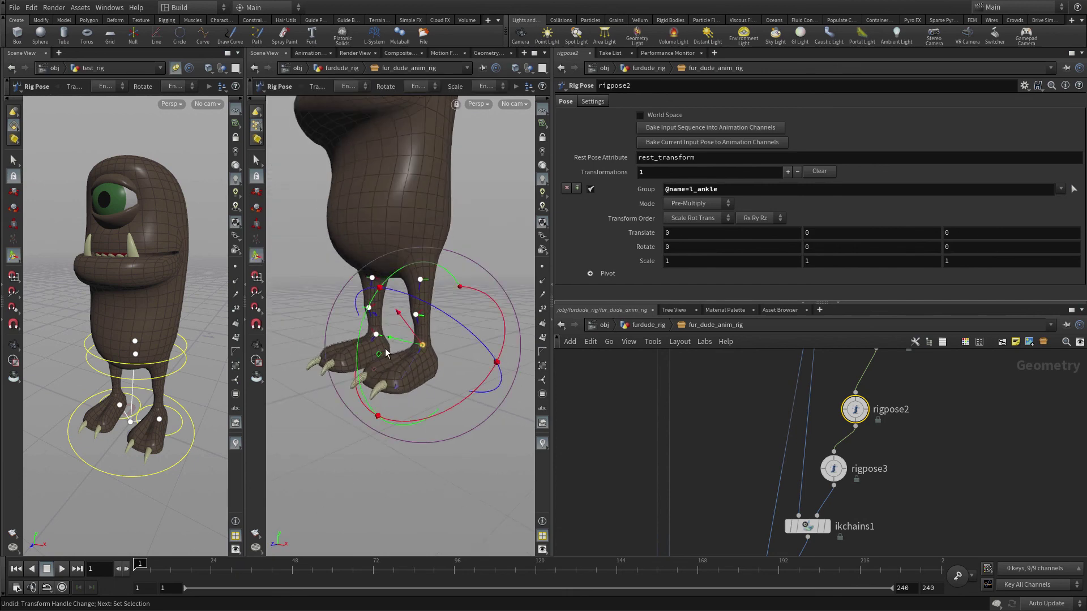
Add a transformation for r_ankle on rigpose2, test moving that ankle, and undo the move.
click(373, 336)
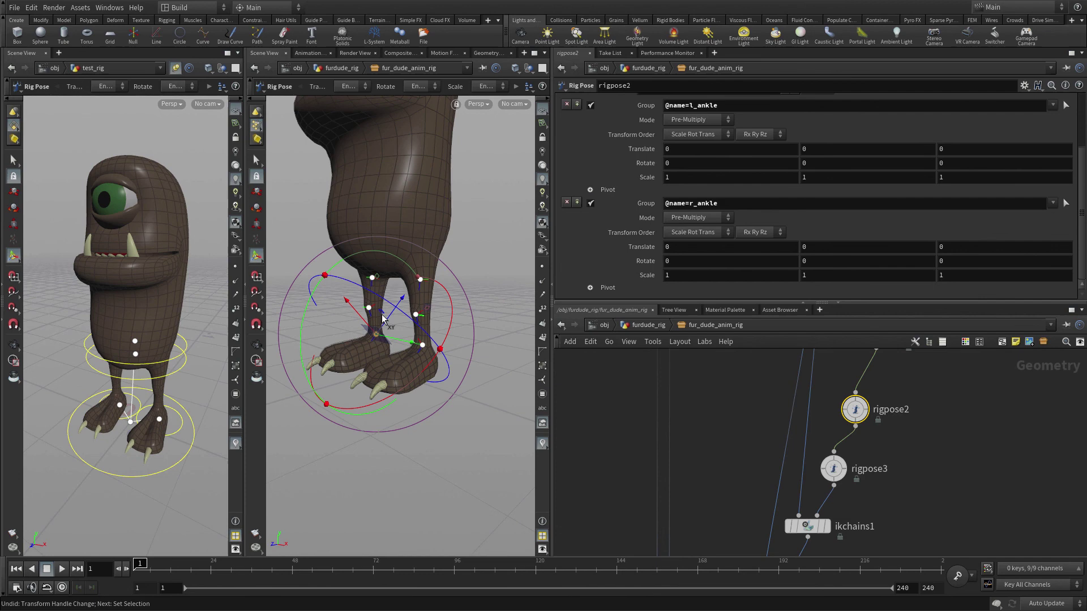
alt+drag(384, 318, 338, 295)
key(ctrl+z)
key(r)
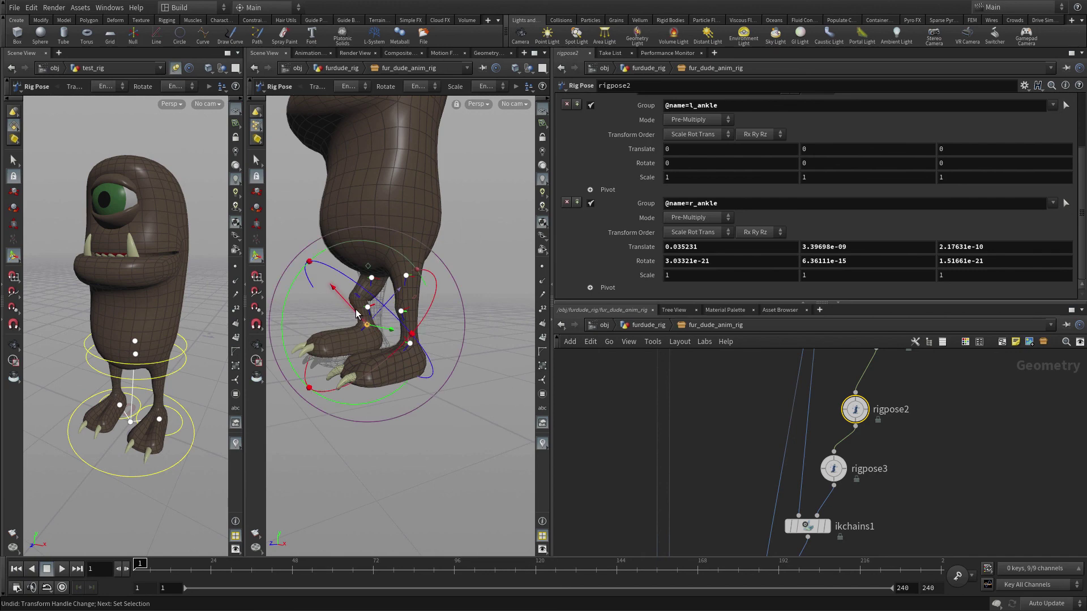
key(space)
drag(391, 344, 442, 387)
key(space)
scroll(832, 437, down, 3)
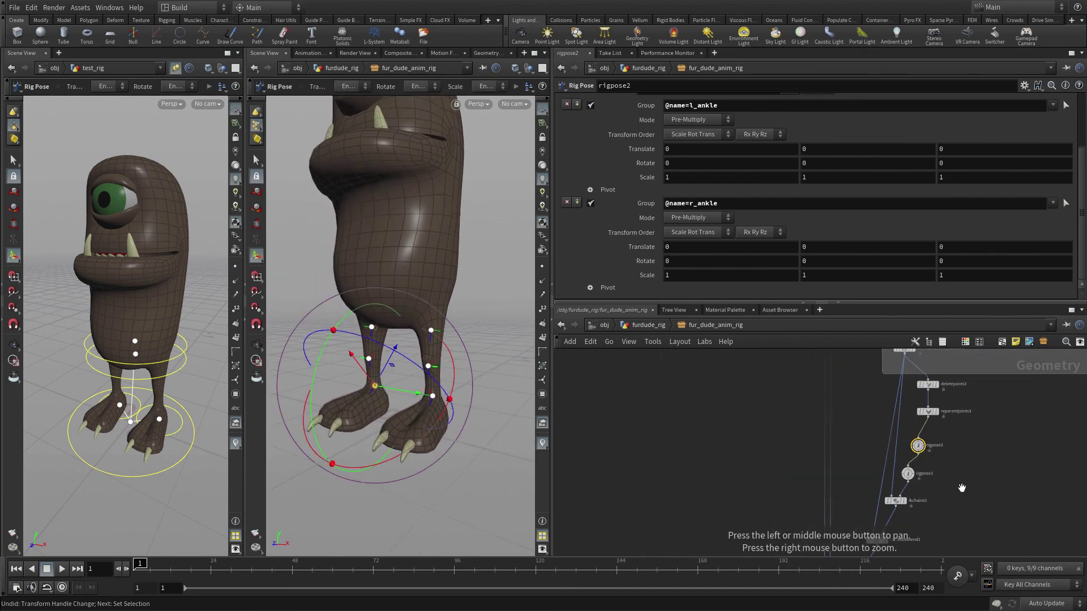
scroll(918, 447, down, 2)
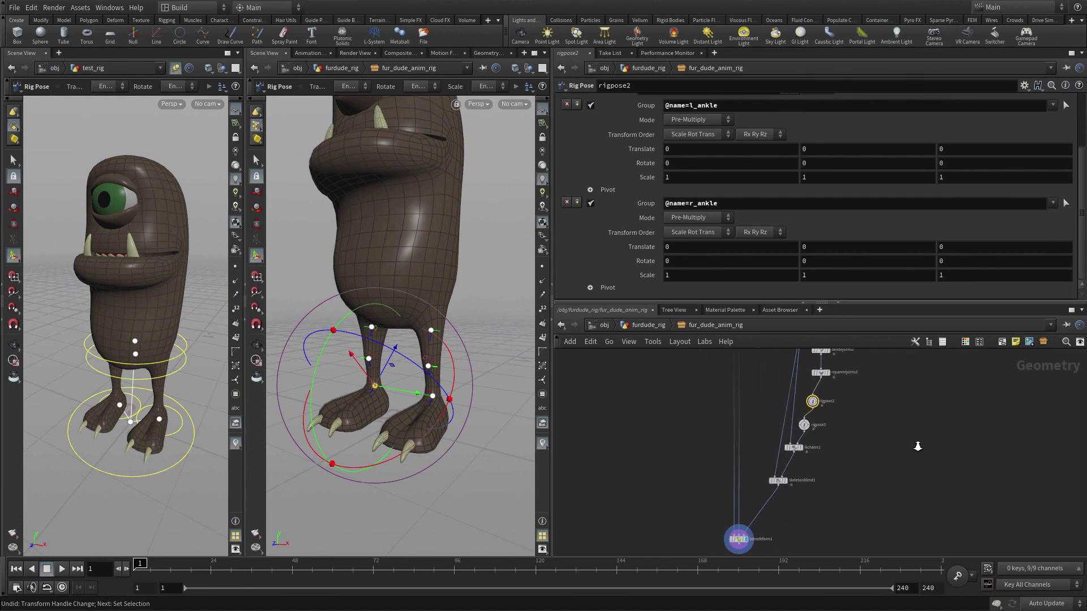